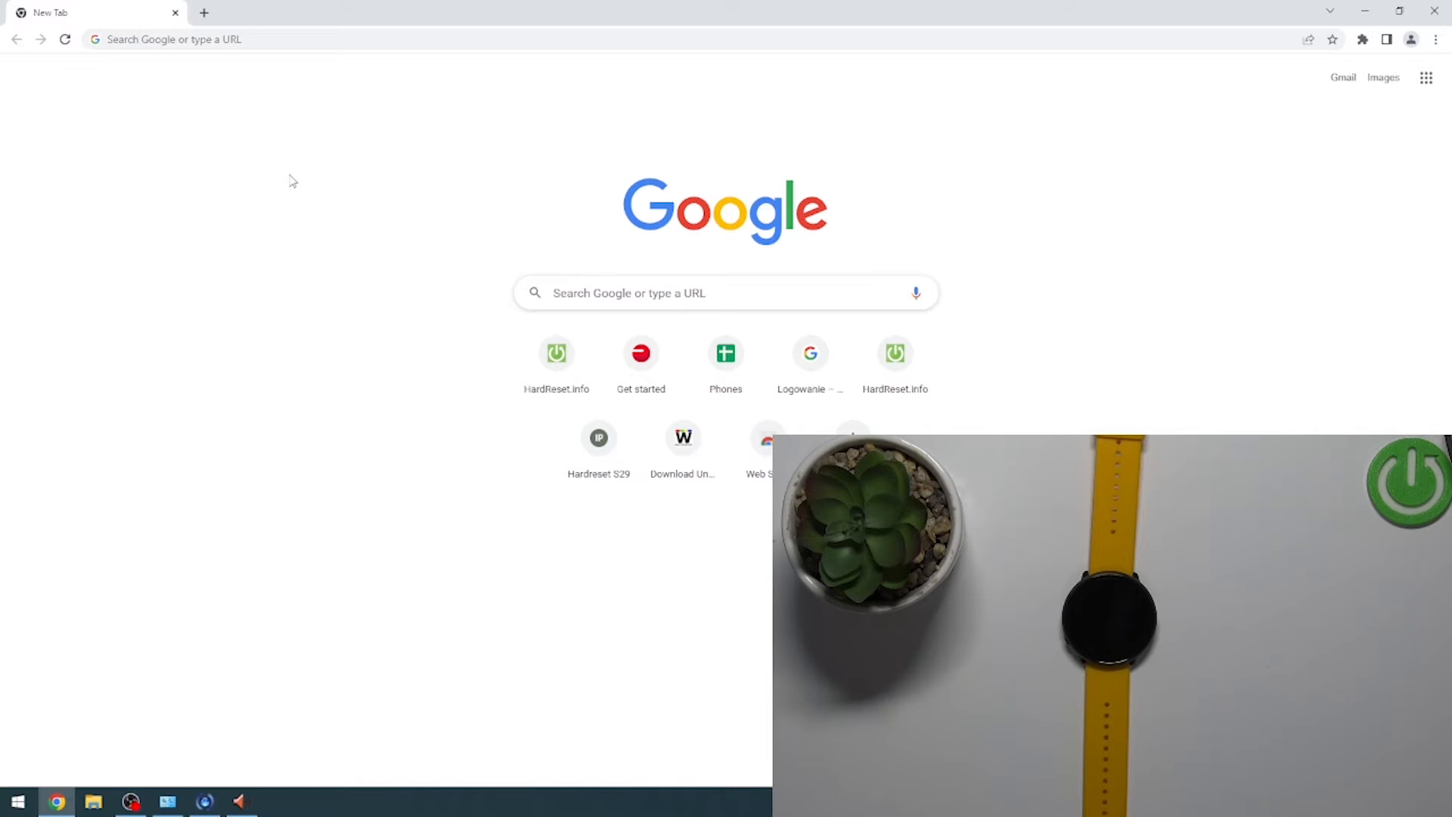
- Open the Polar Flow start page at flow.polar.com/start
left_click(327, 39)
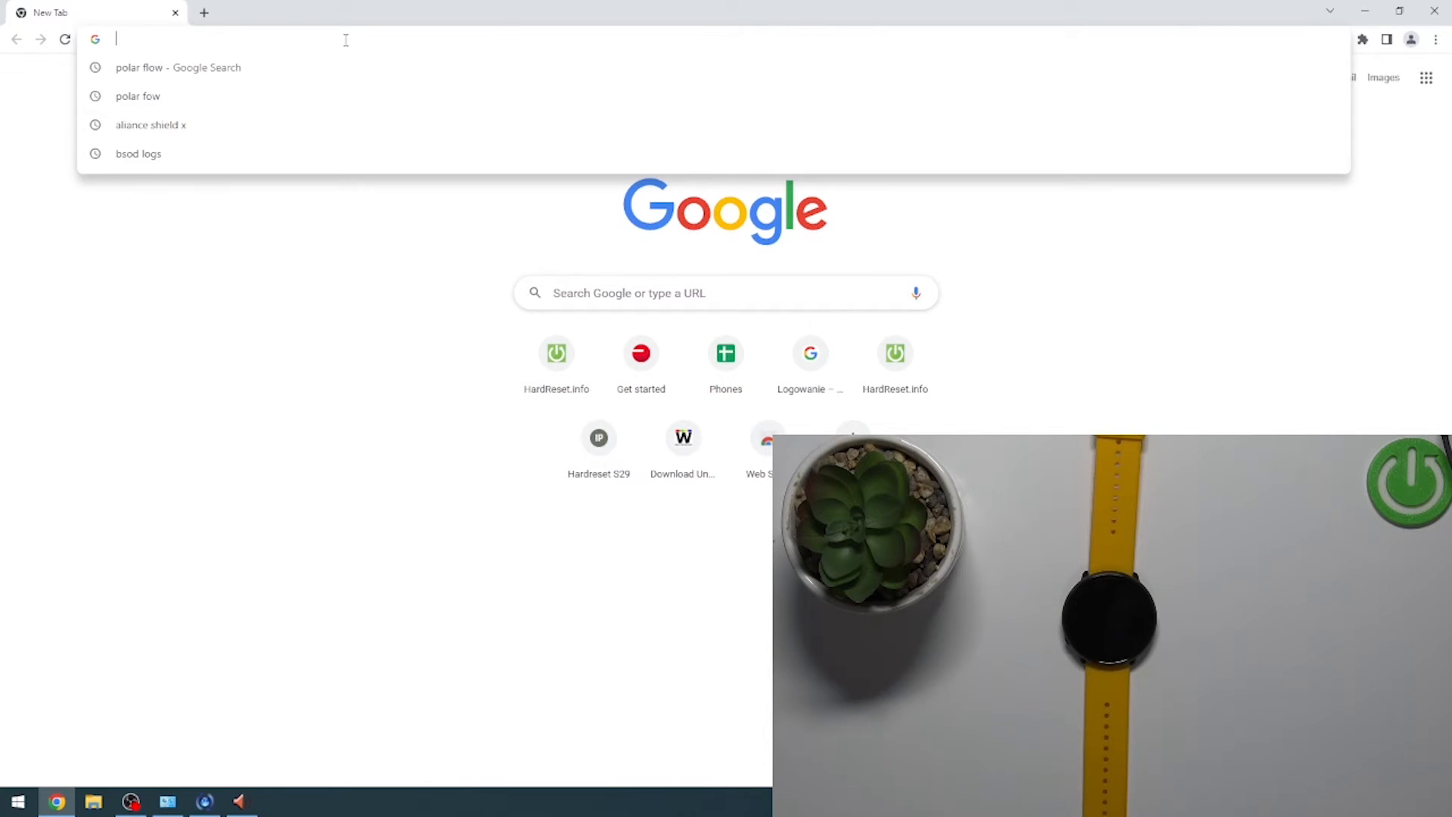
type("flow")
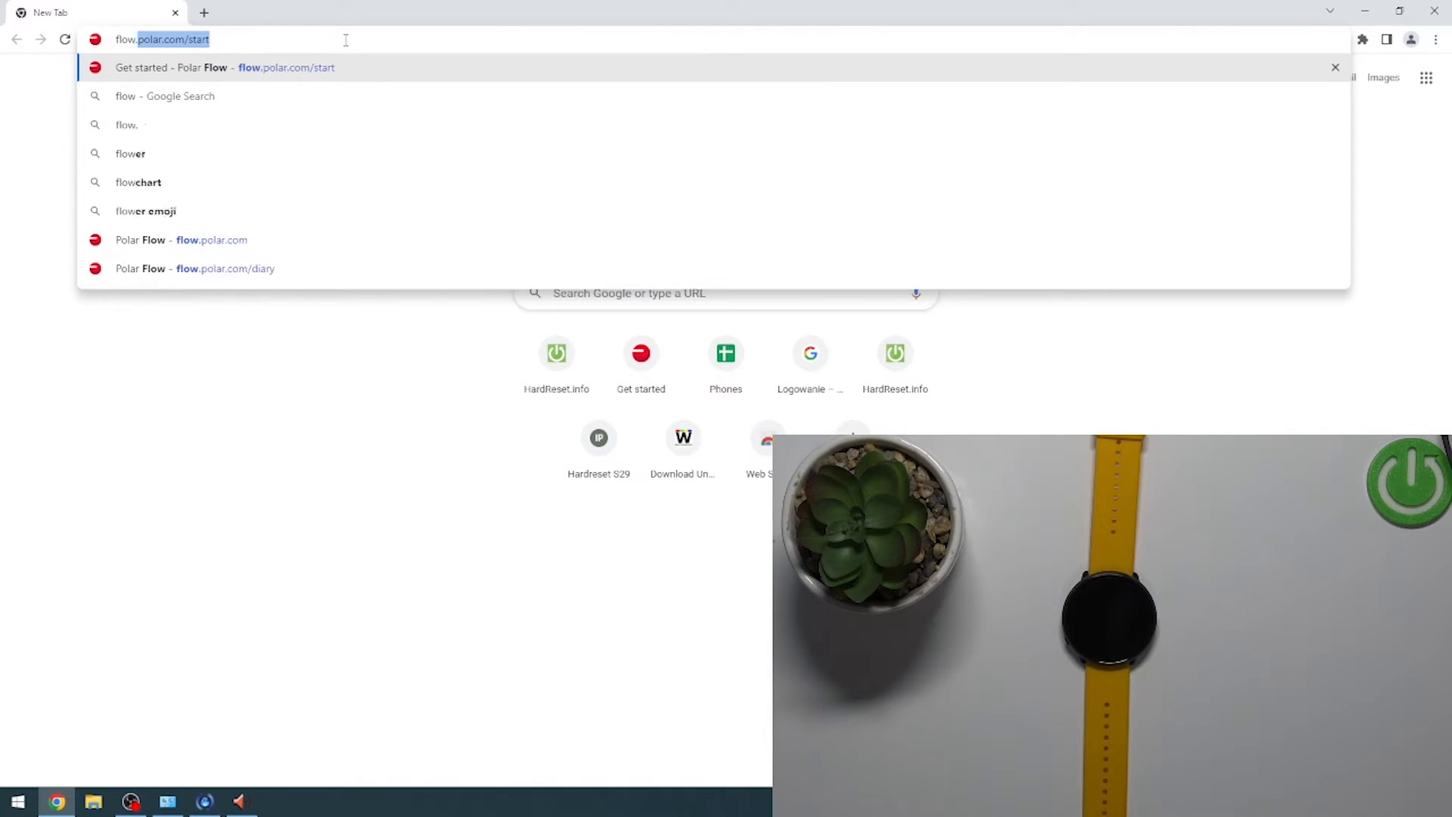
type(".polar.com")
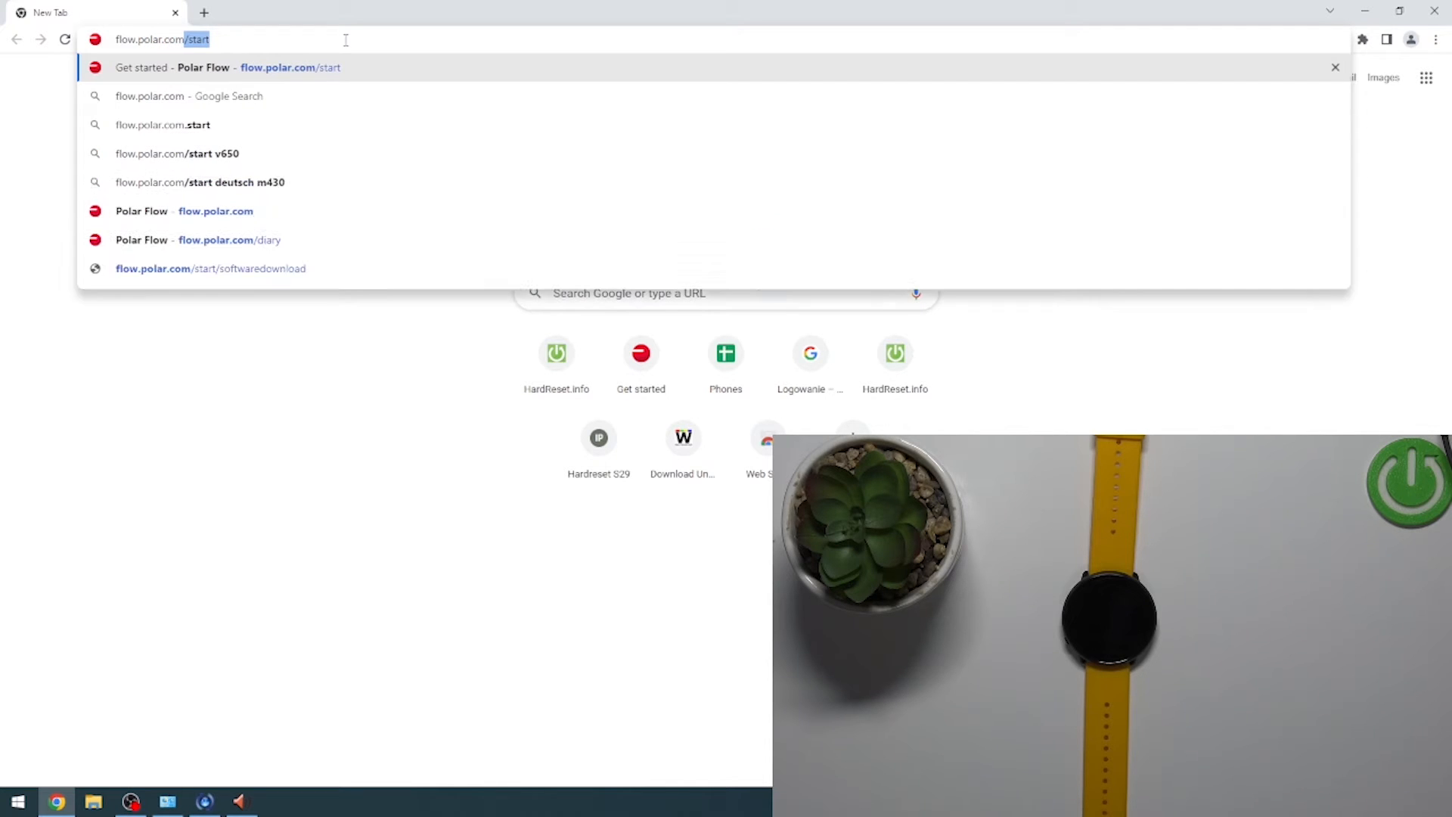
type("/start")
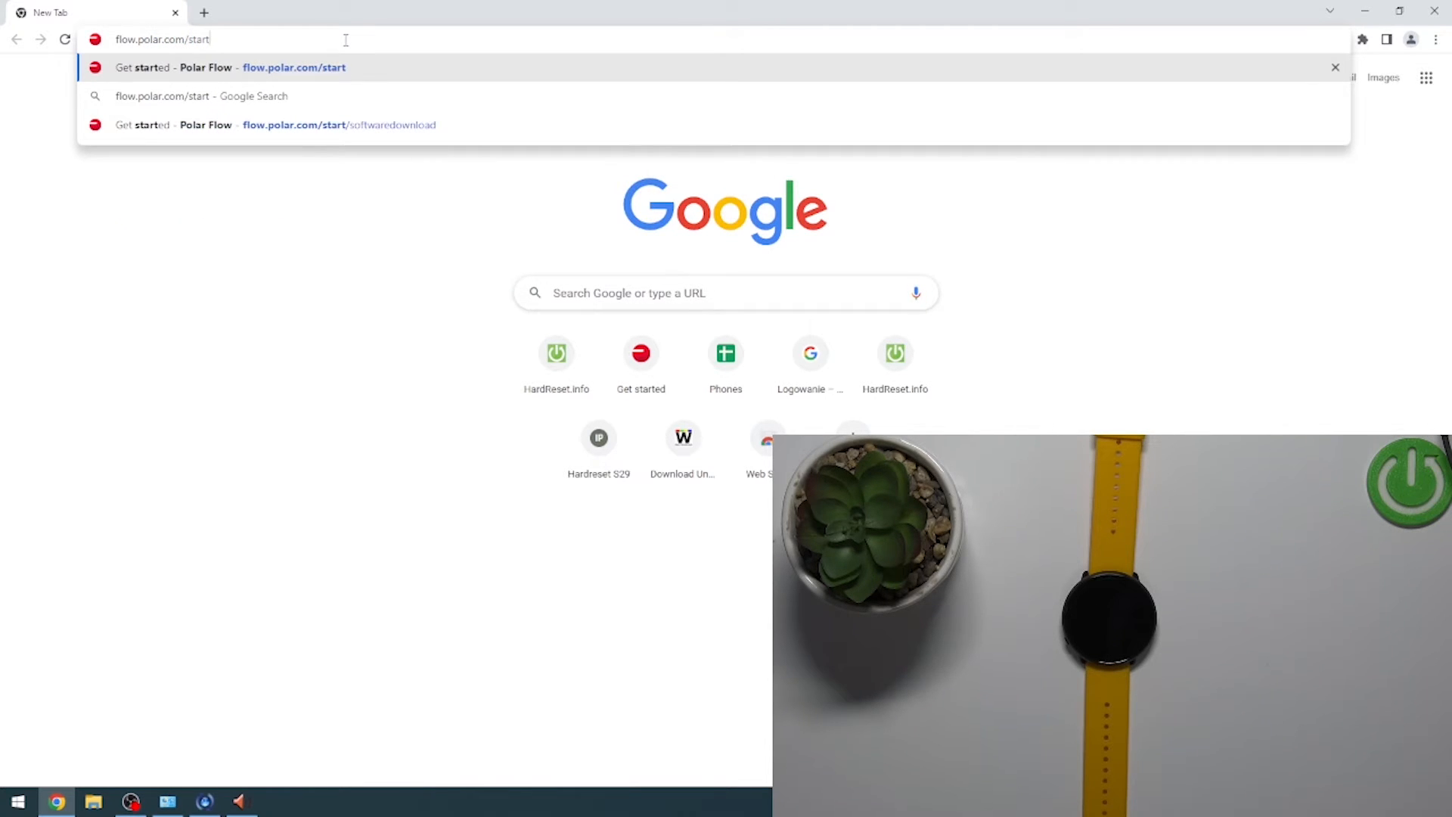
key("Return")
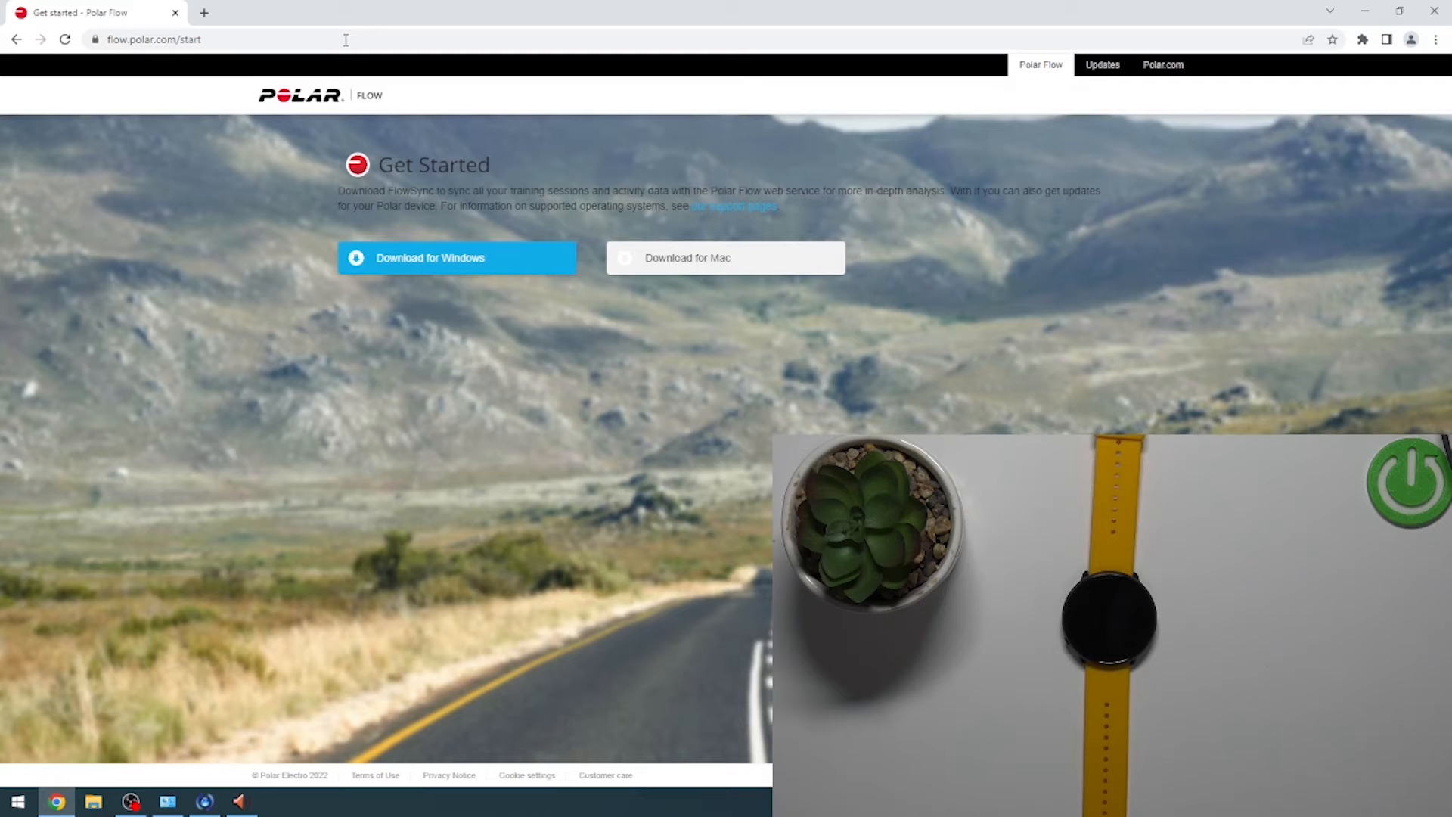
- Find the Polar Flow Get started page through a Google search for "polar flow download" in a new tab, and close that tab
left_click(204, 12)
left_click(588, 294)
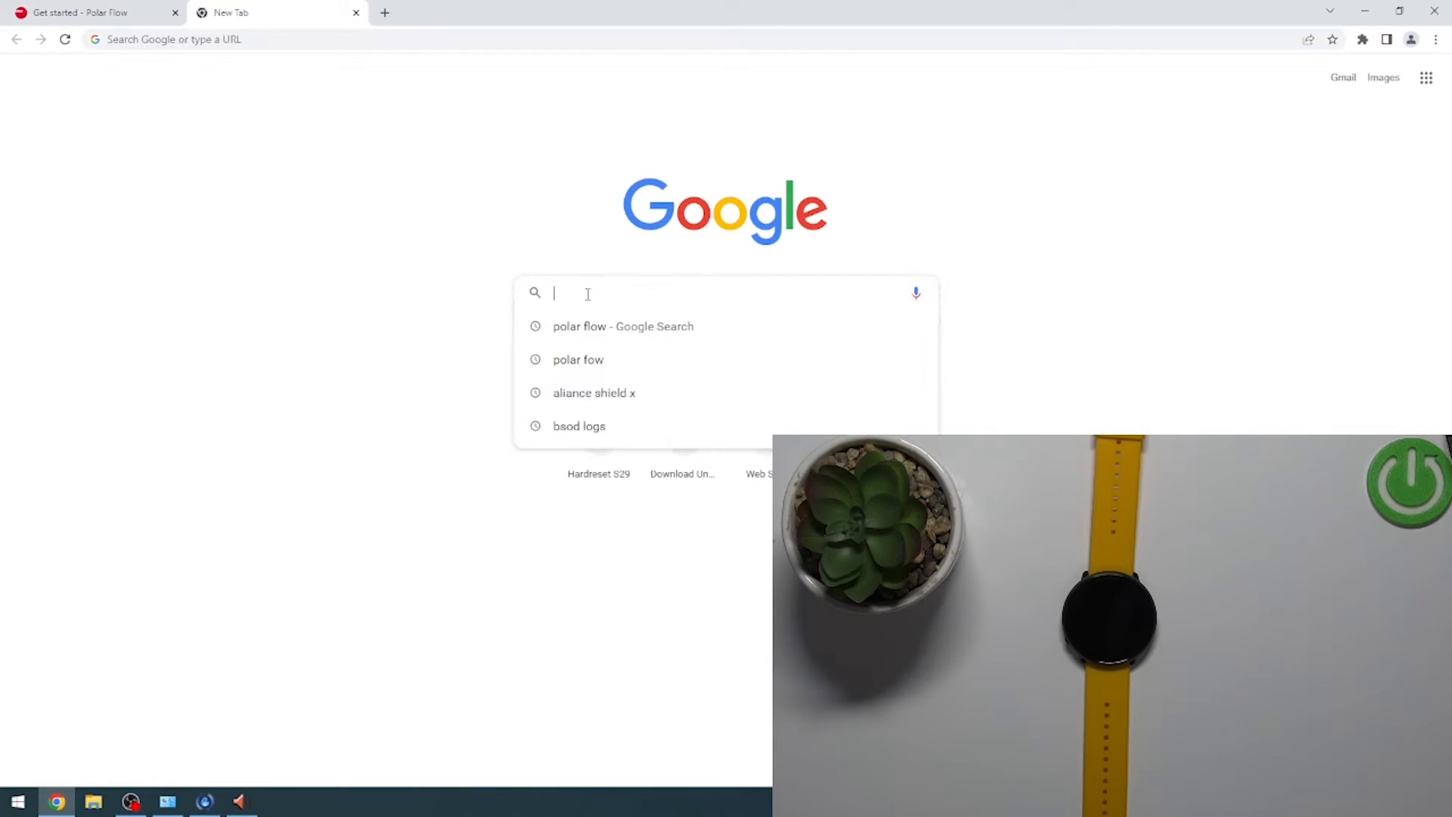
type("polar flow ")
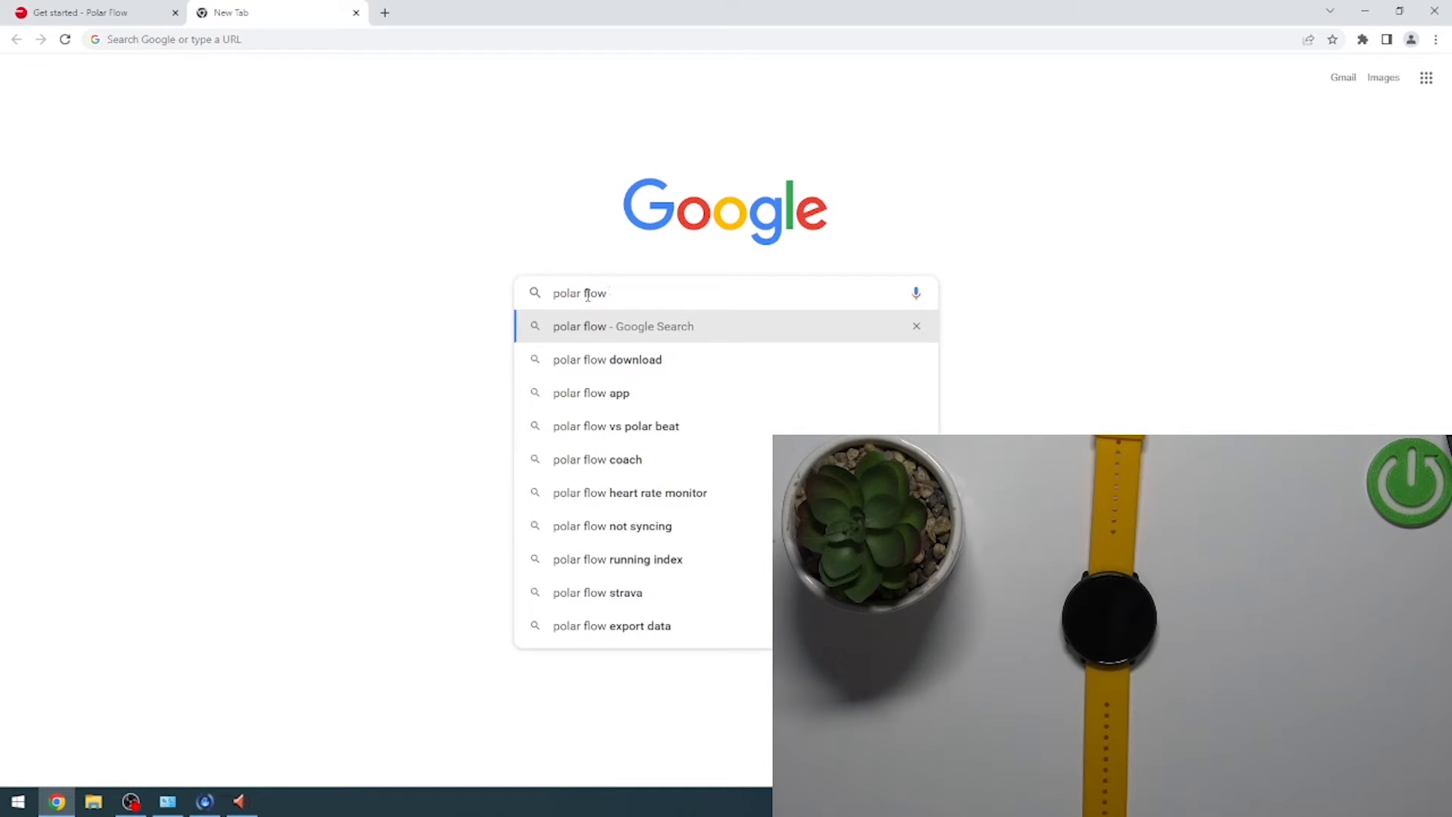
type("down")
key("Return")
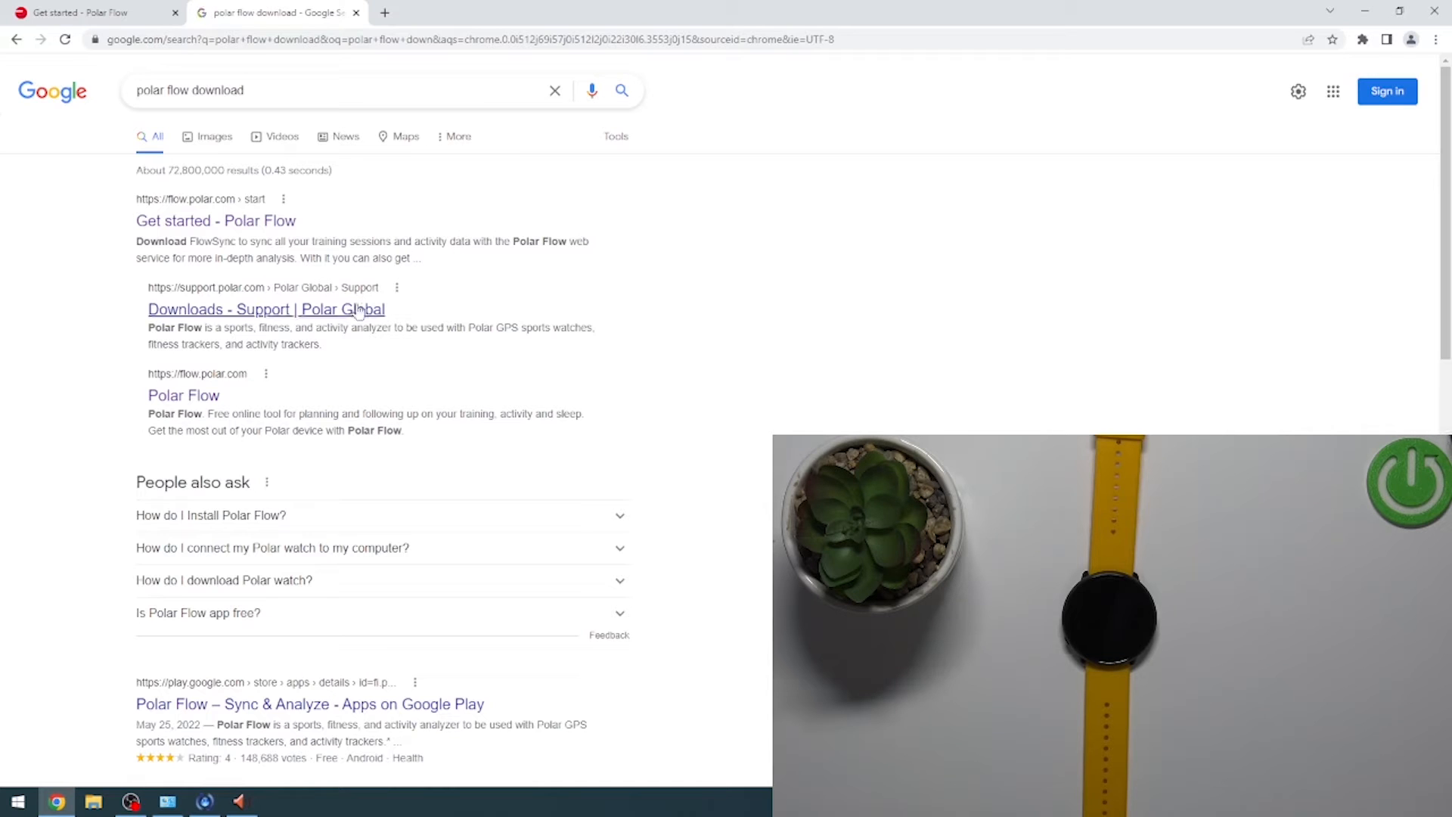
left_click(212, 223)
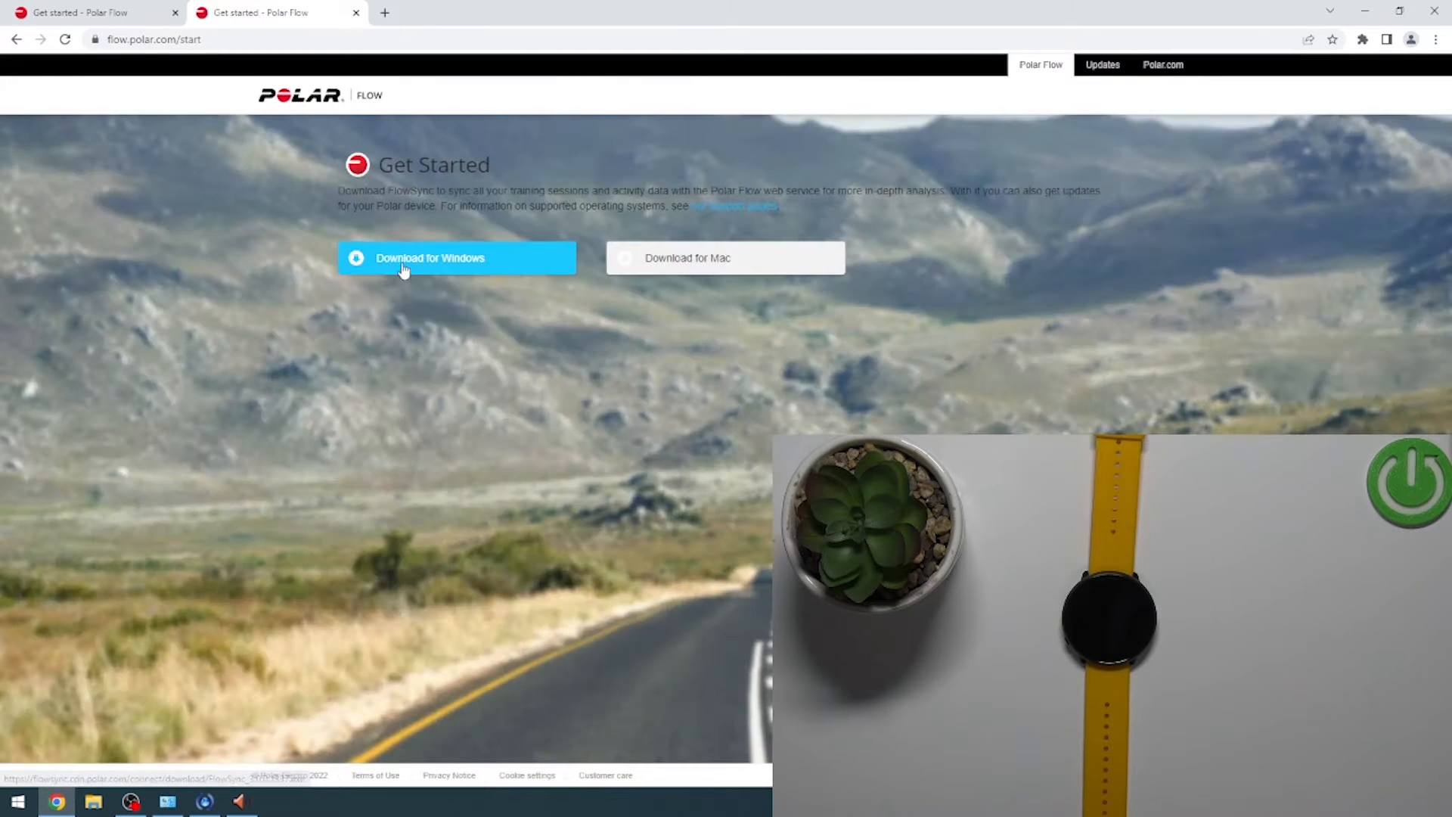
left_click(356, 12)
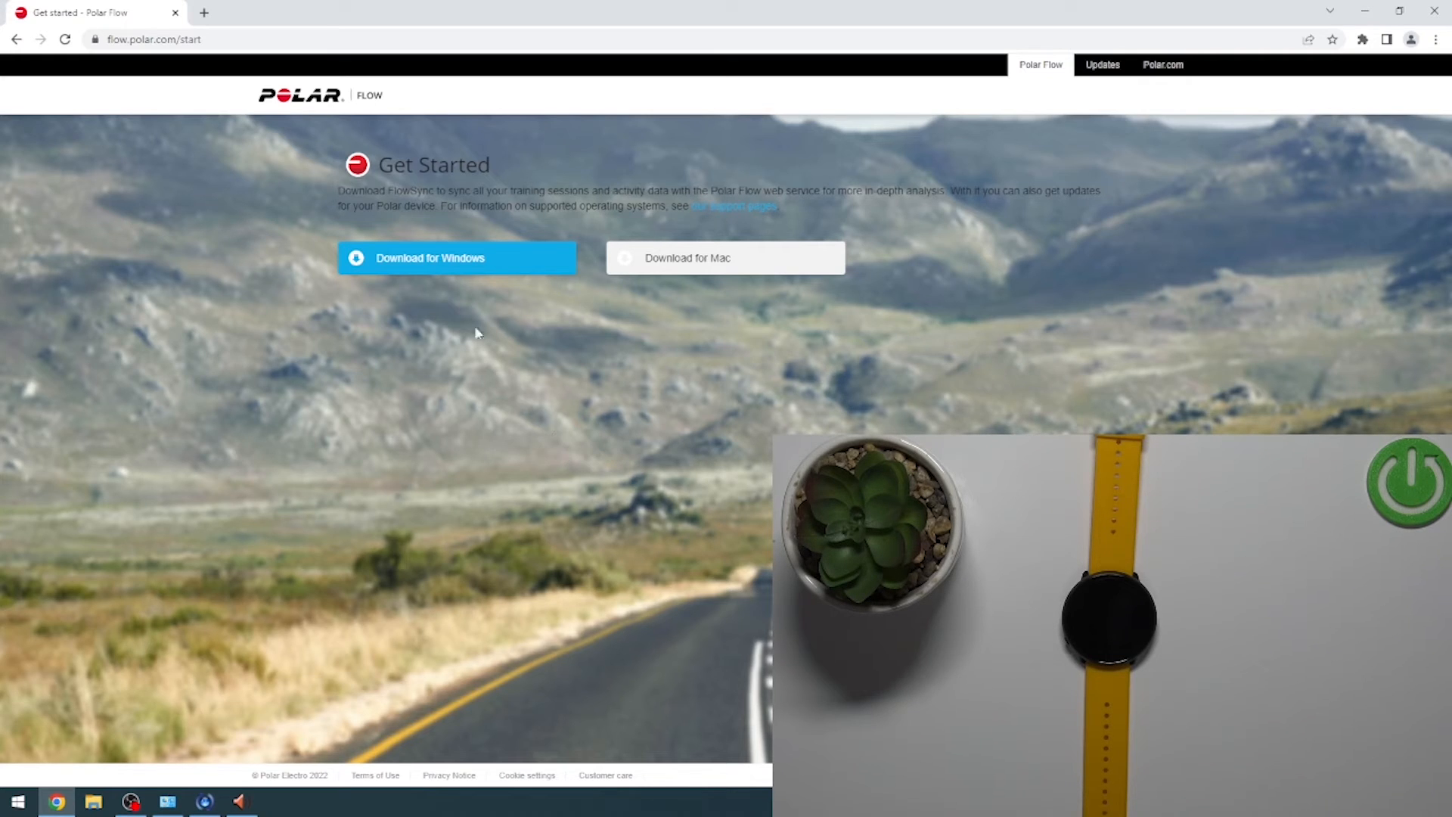
- Download FlowSync for Windows and launch the FlowSync_3.0.0.1337 installer from the Downloads folder
left_click(490, 272)
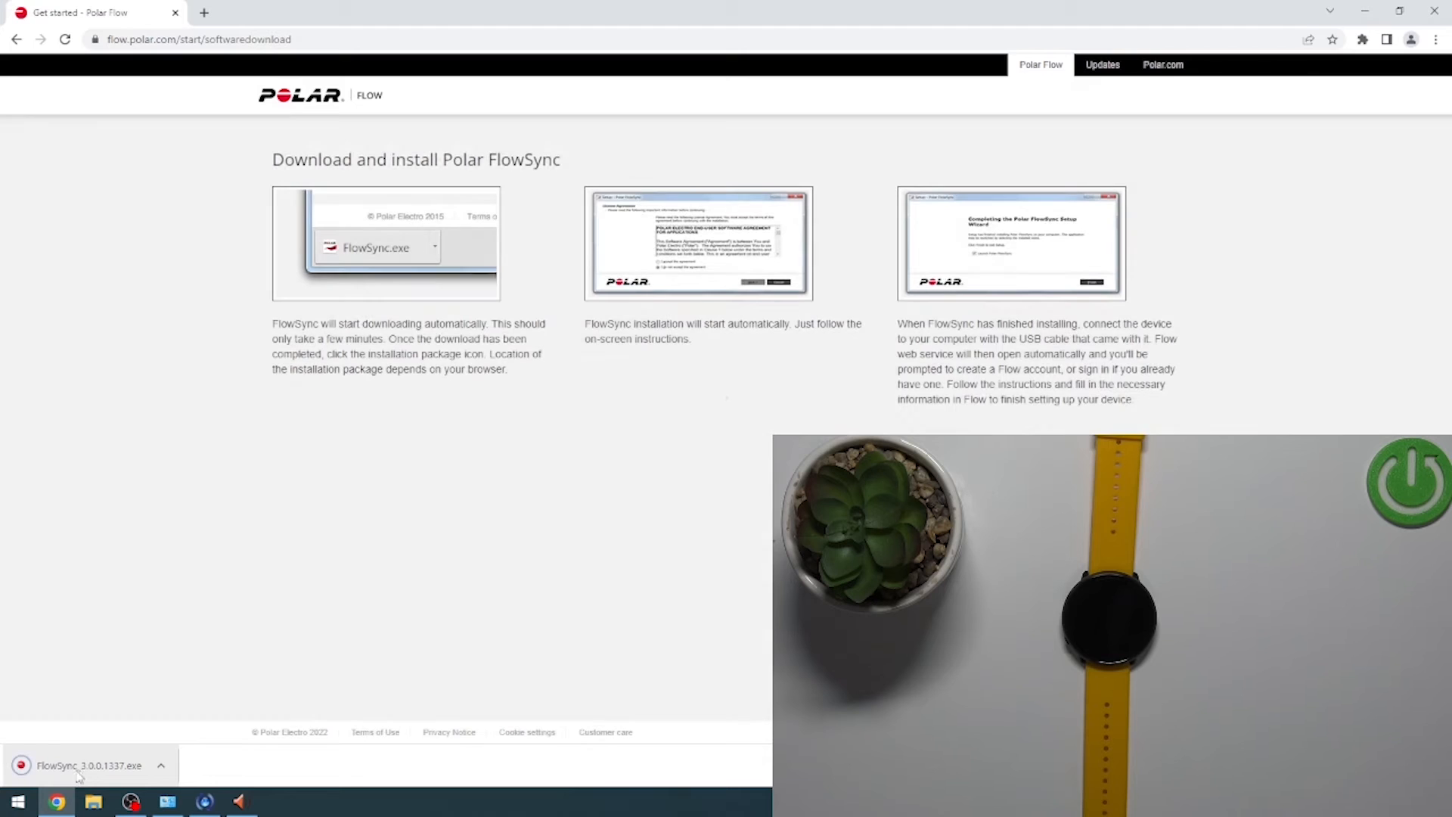
left_click(79, 770)
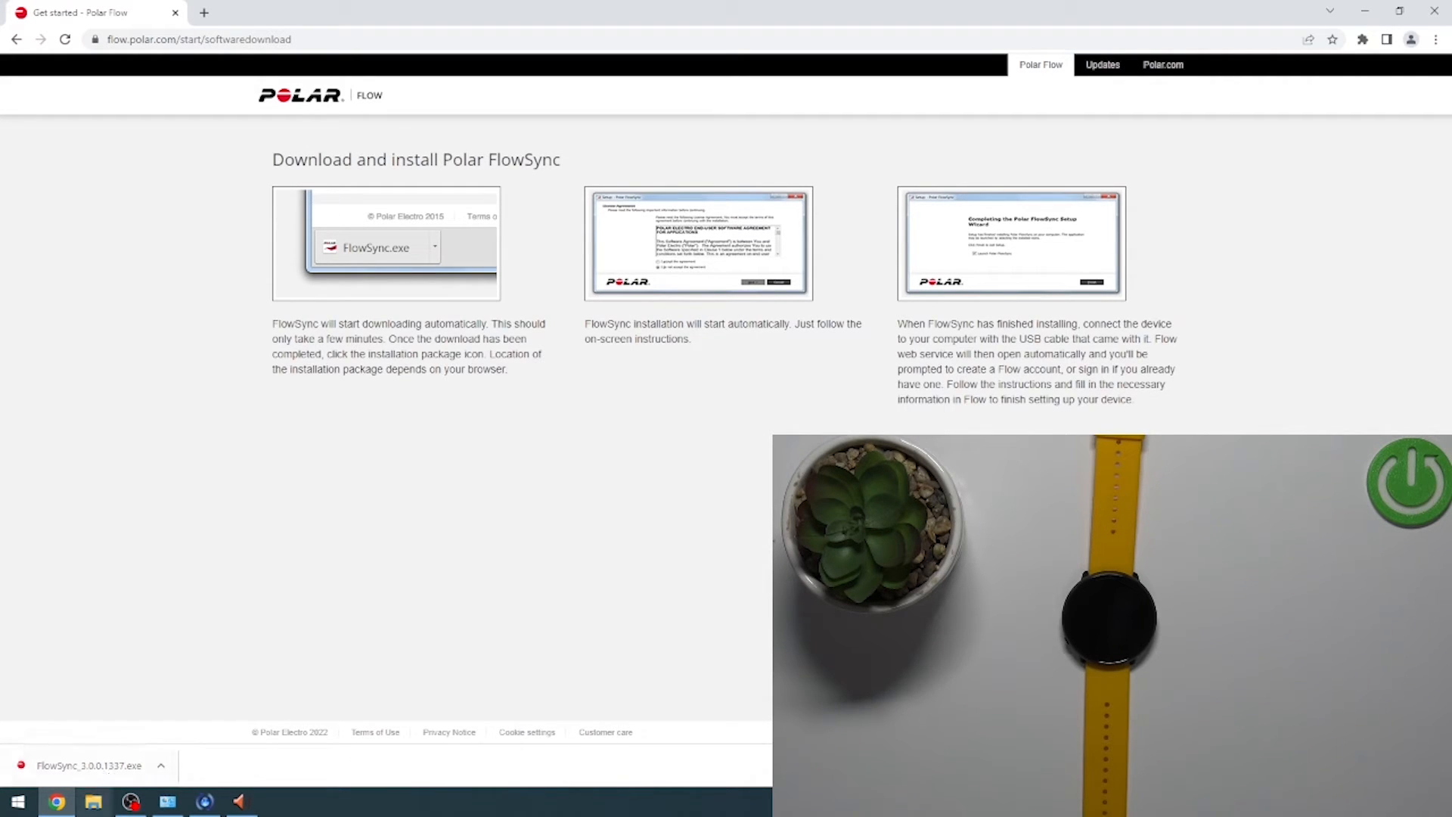
left_click(93, 802)
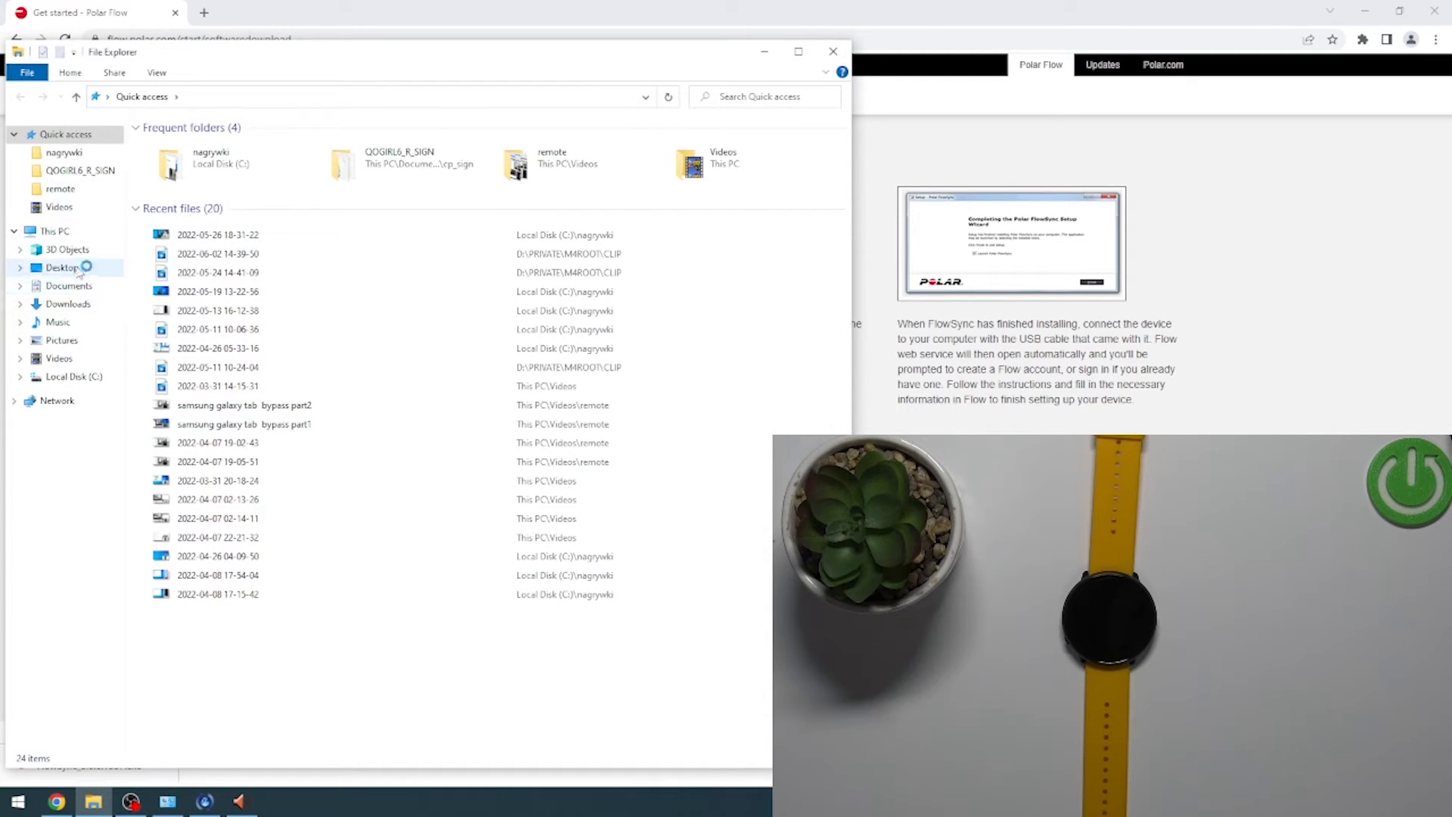
left_click(71, 303)
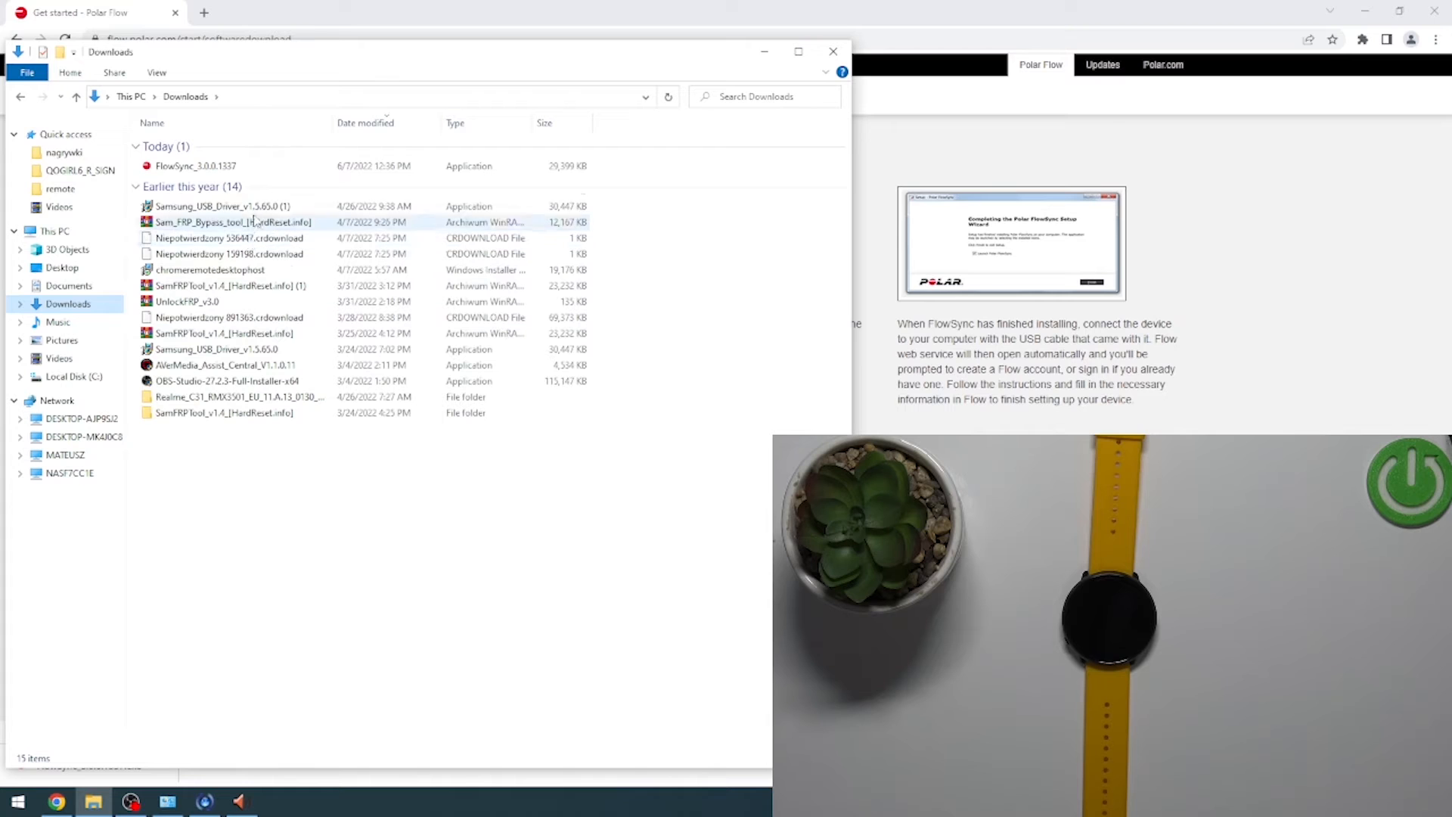
double_click(226, 168)
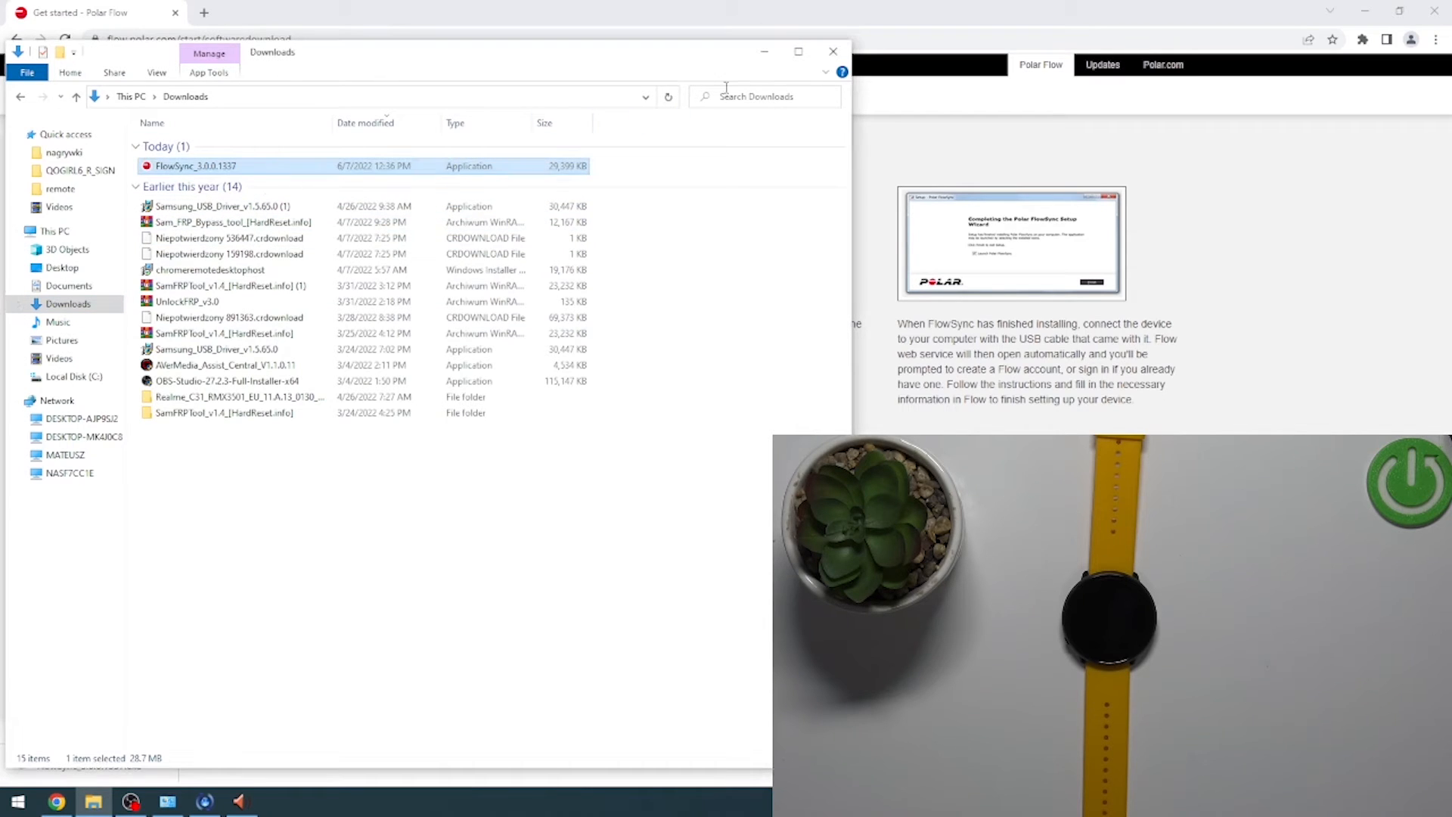
left_click(766, 57)
left_click_drag(673, 258, 251, 111)
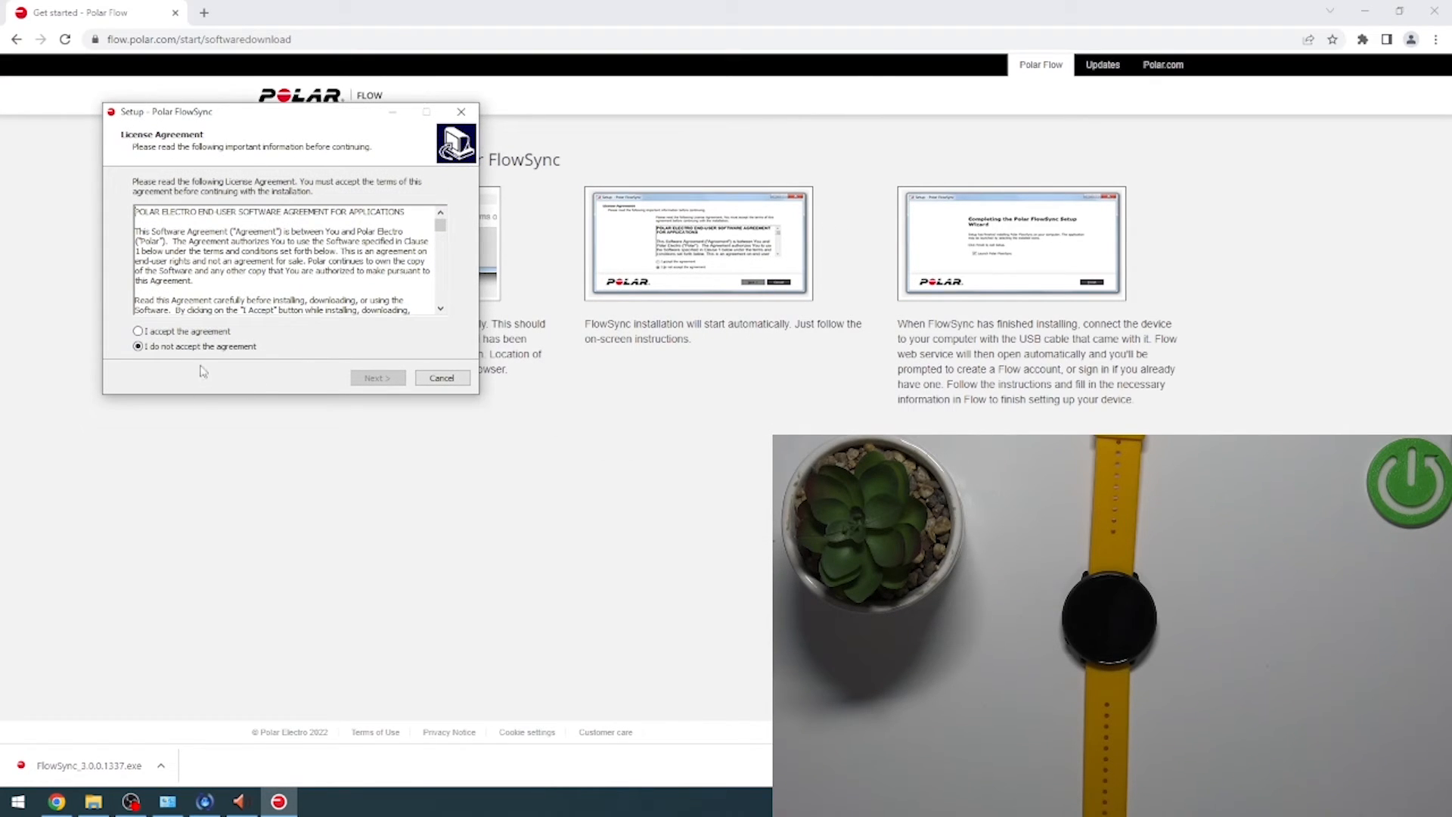
- Accept the license agreement and install Polar FlowSync into C:\Program Files (x86)\Polar\Polar FlowSync
left_click(201, 335)
left_click(378, 377)
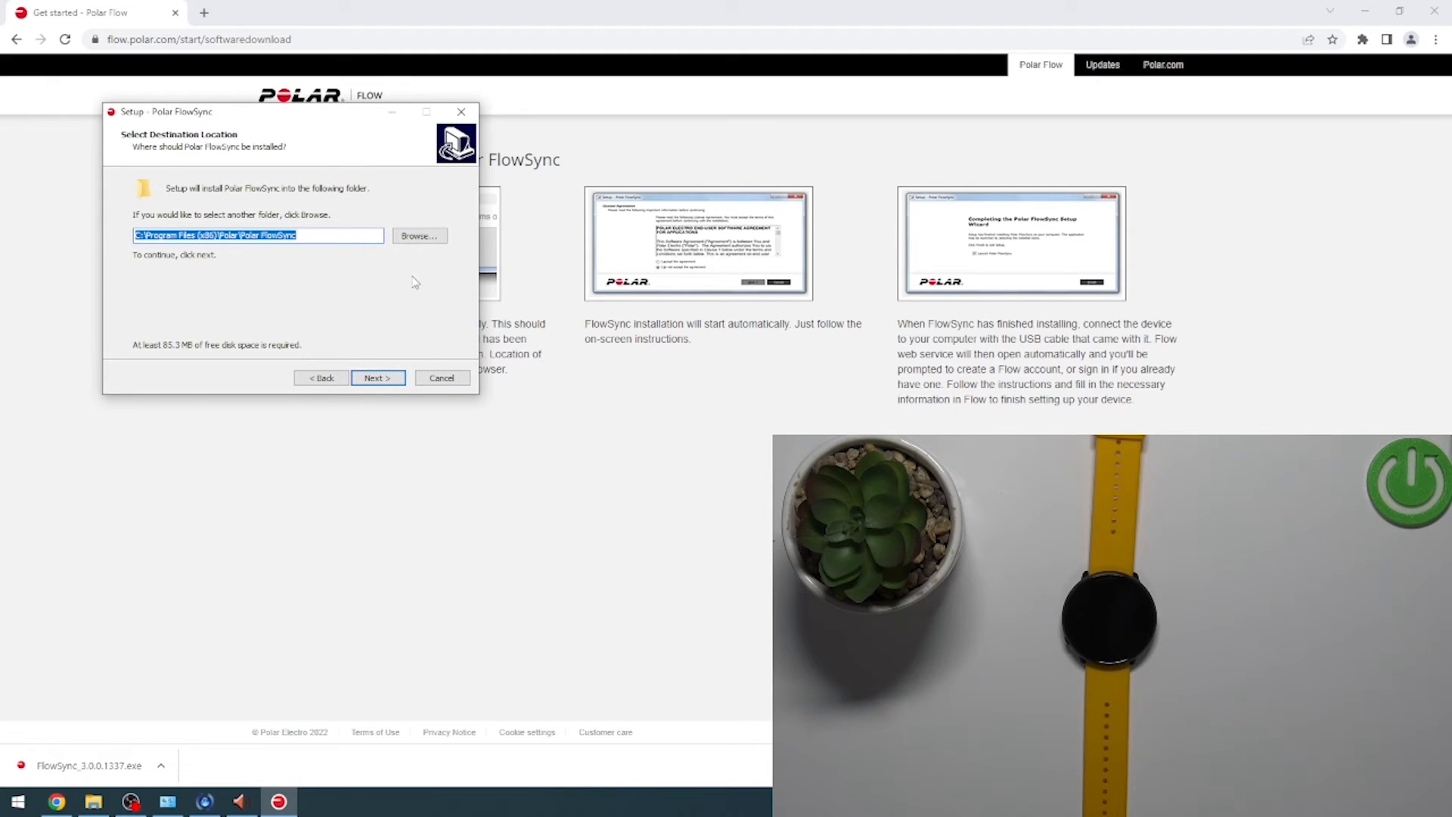
left_click(419, 235)
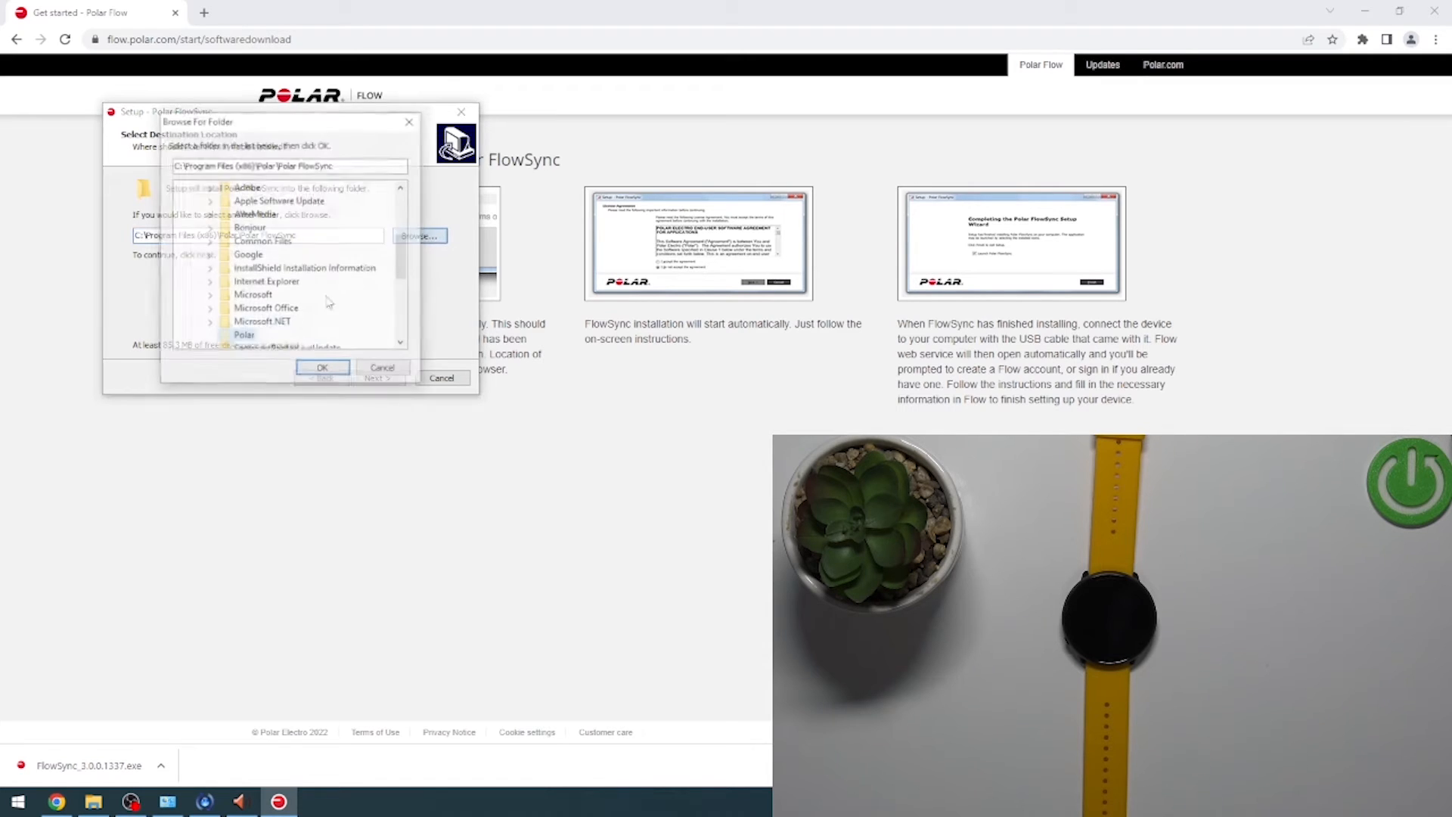
scroll(281, 293, "down", 5)
scroll(282, 293, "up", 10)
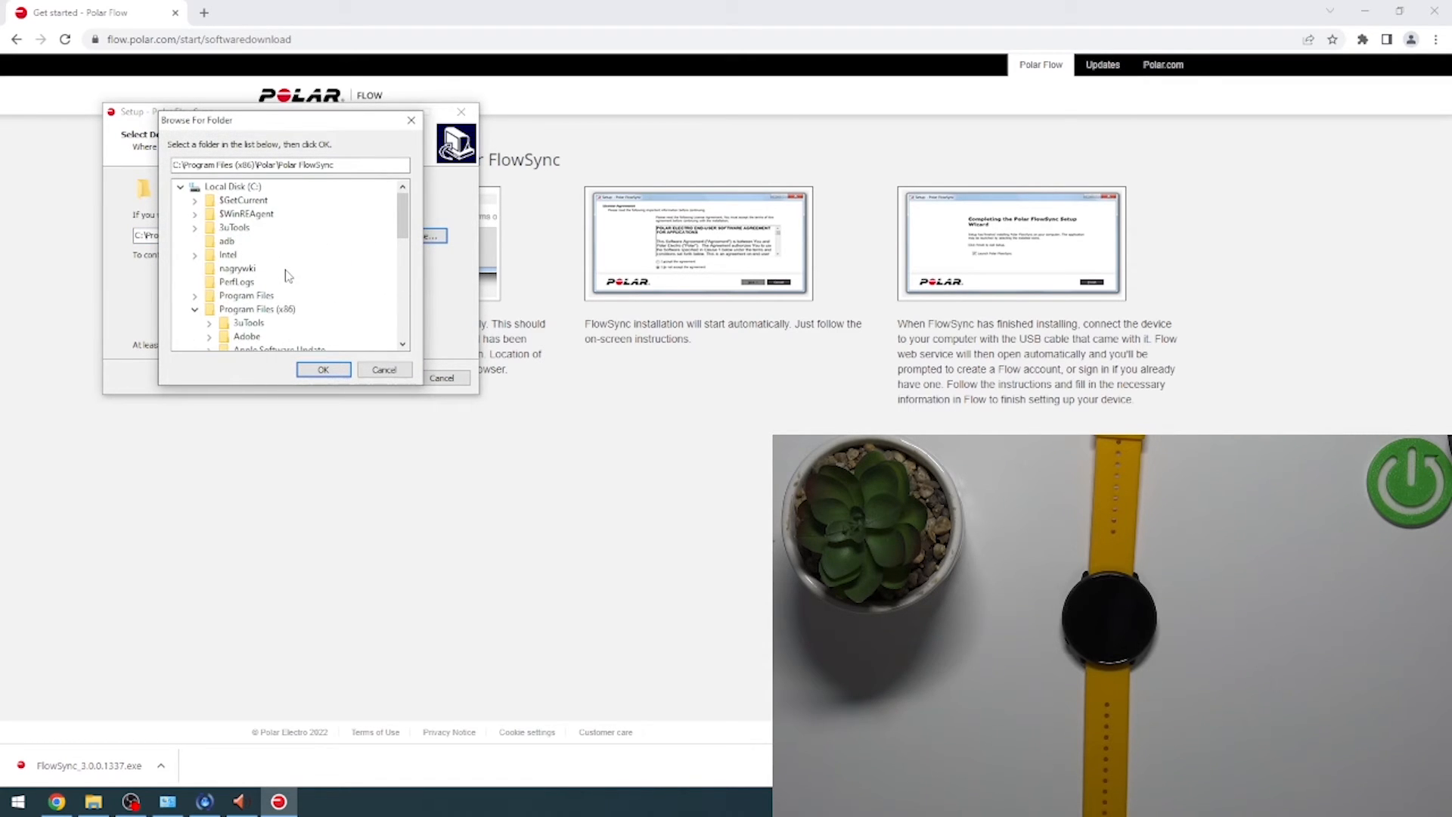
scroll(257, 280, "down", 5)
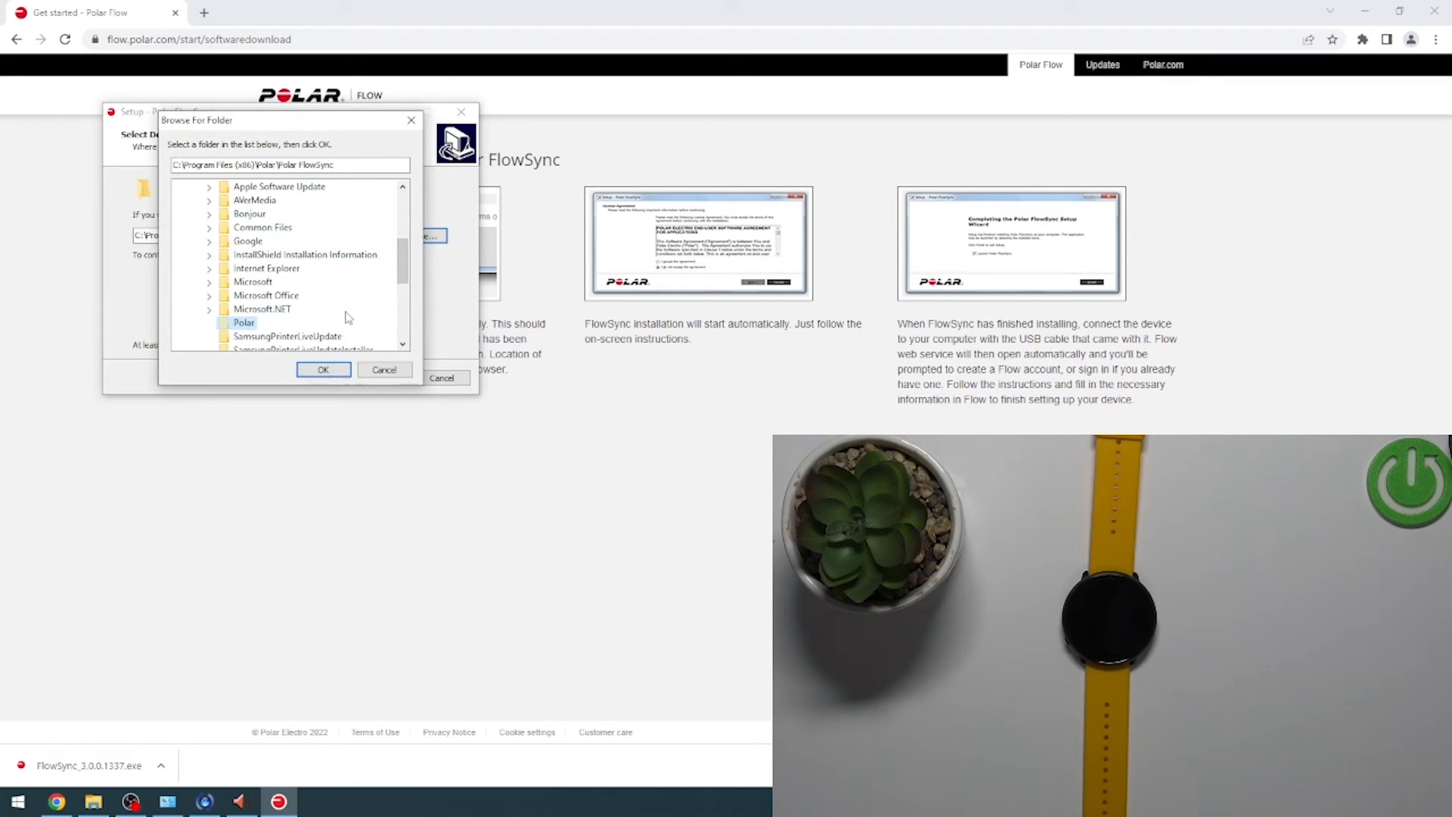
left_click(335, 373)
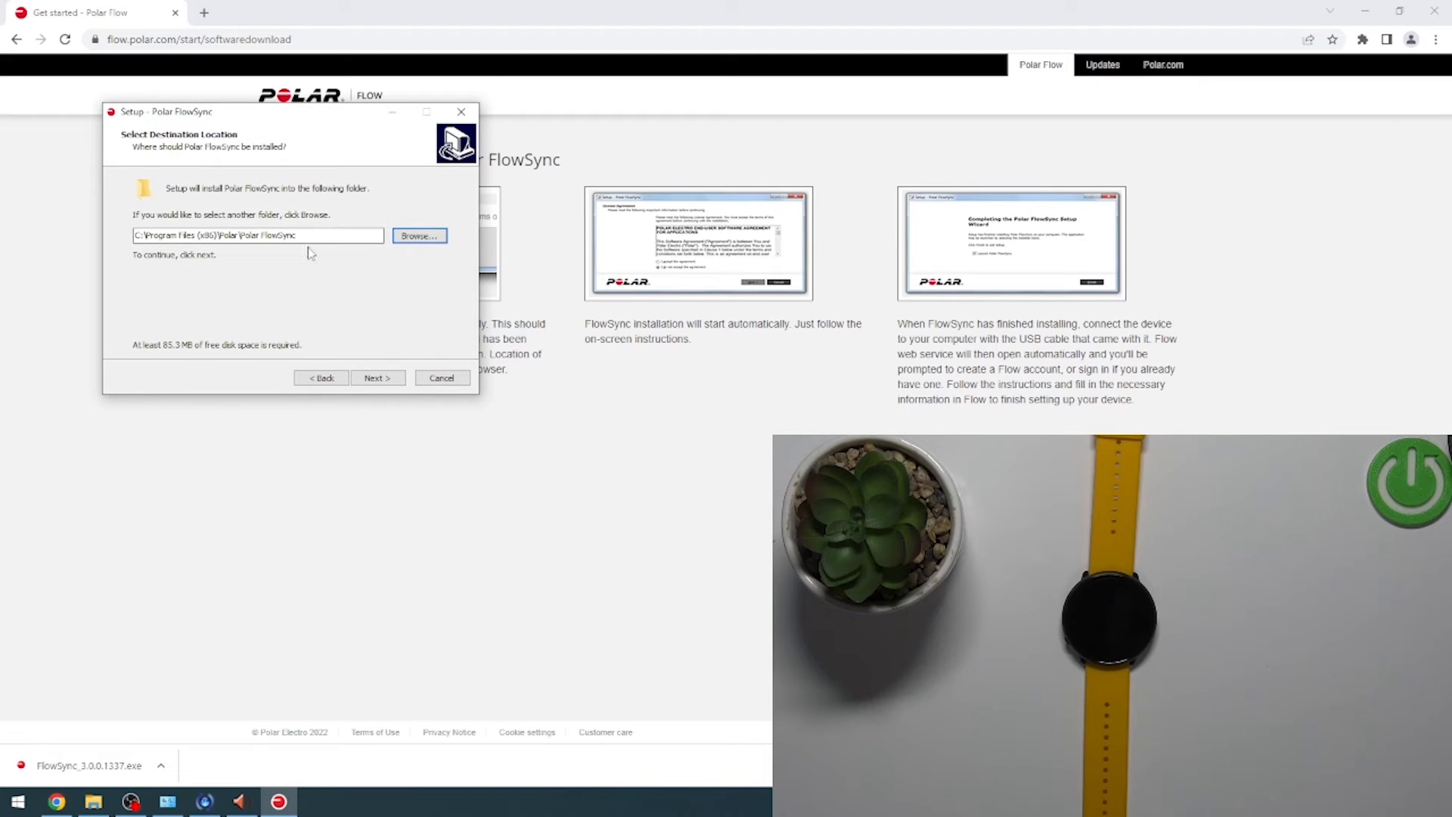
left_click(378, 378)
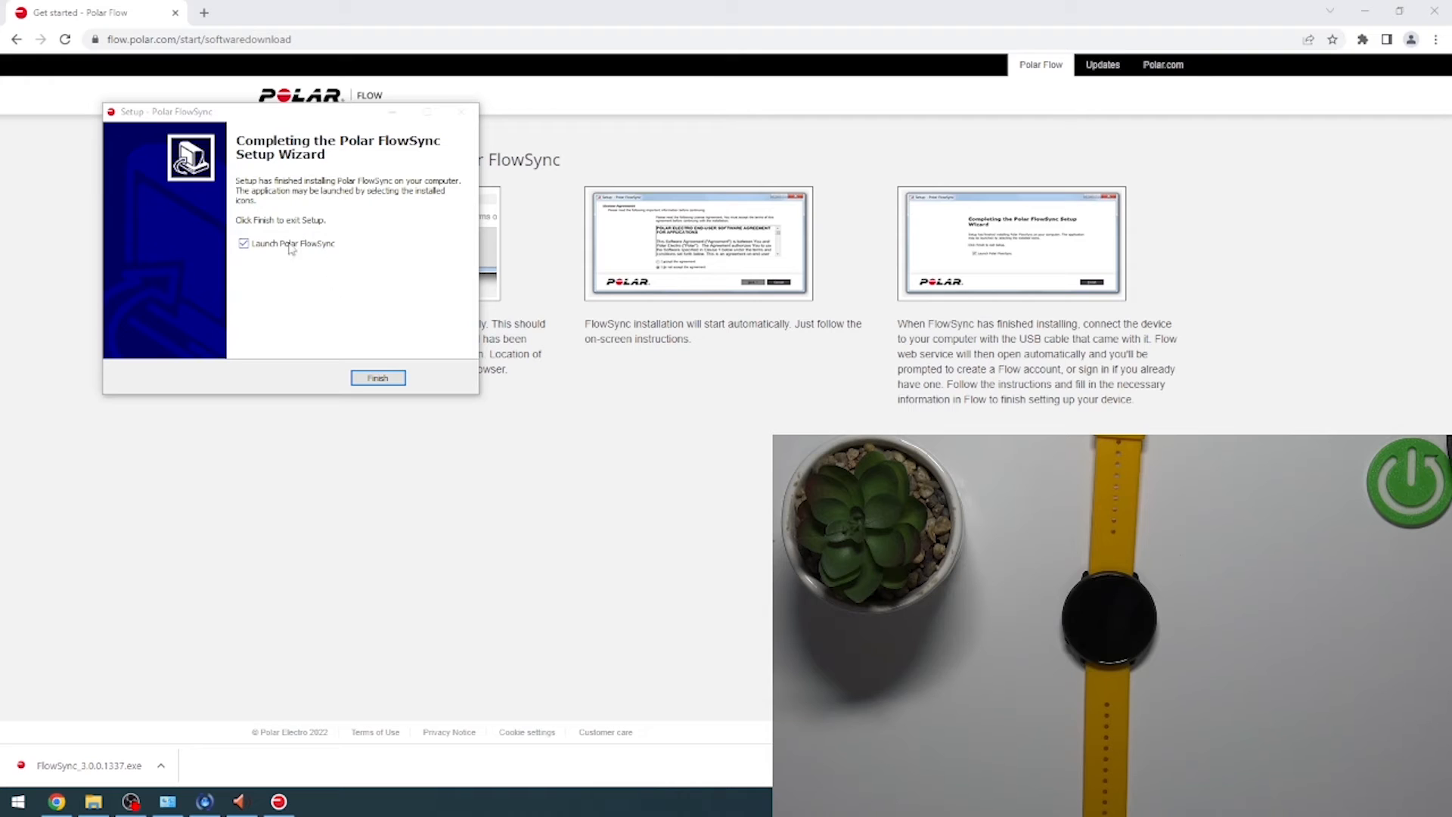
- Finish the setup wizard with Launch Polar FlowSync enabled and move the FlowSync window clear of the webpage's centre
left_click(247, 248)
left_click(244, 243)
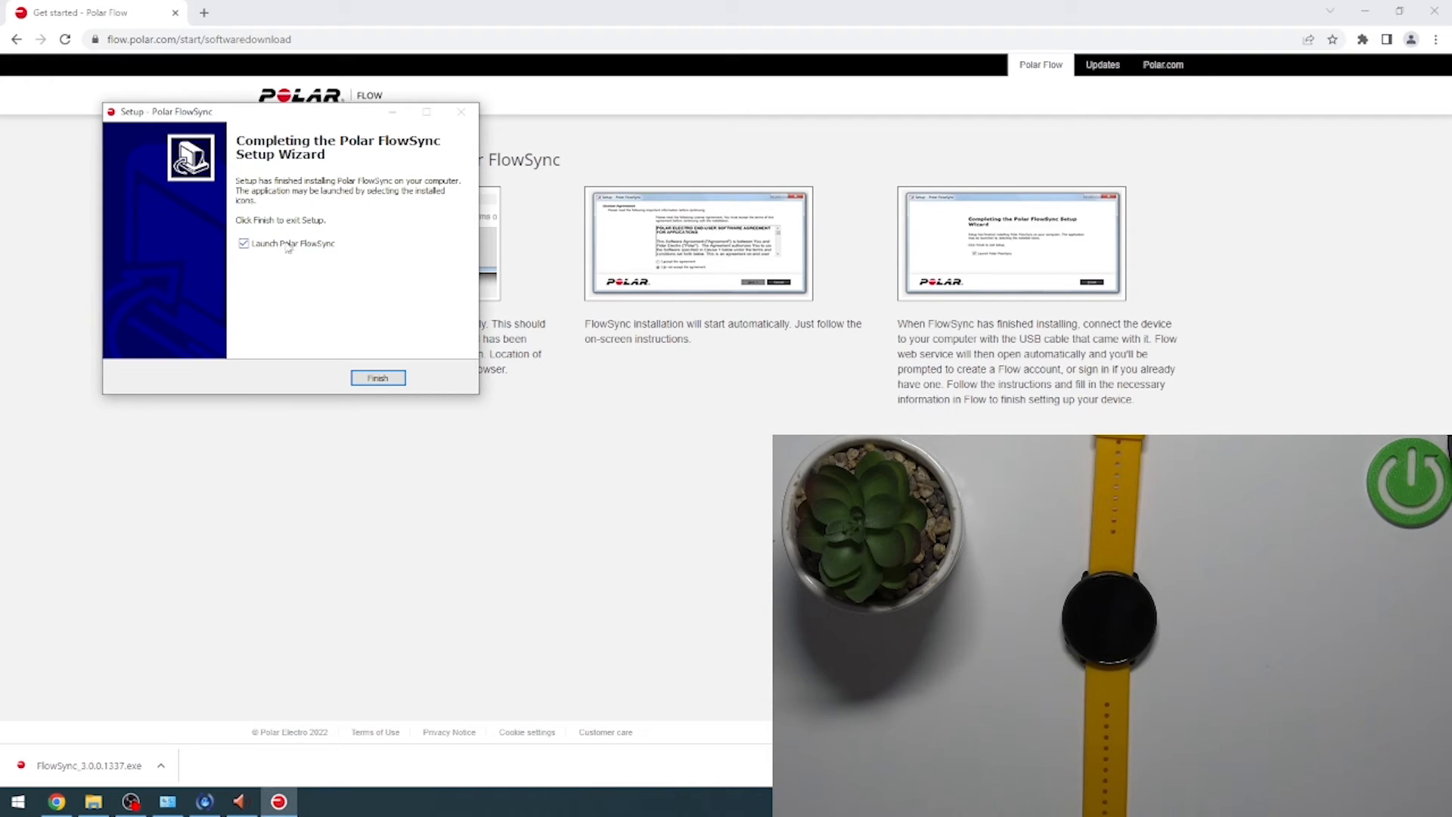
left_click(378, 378)
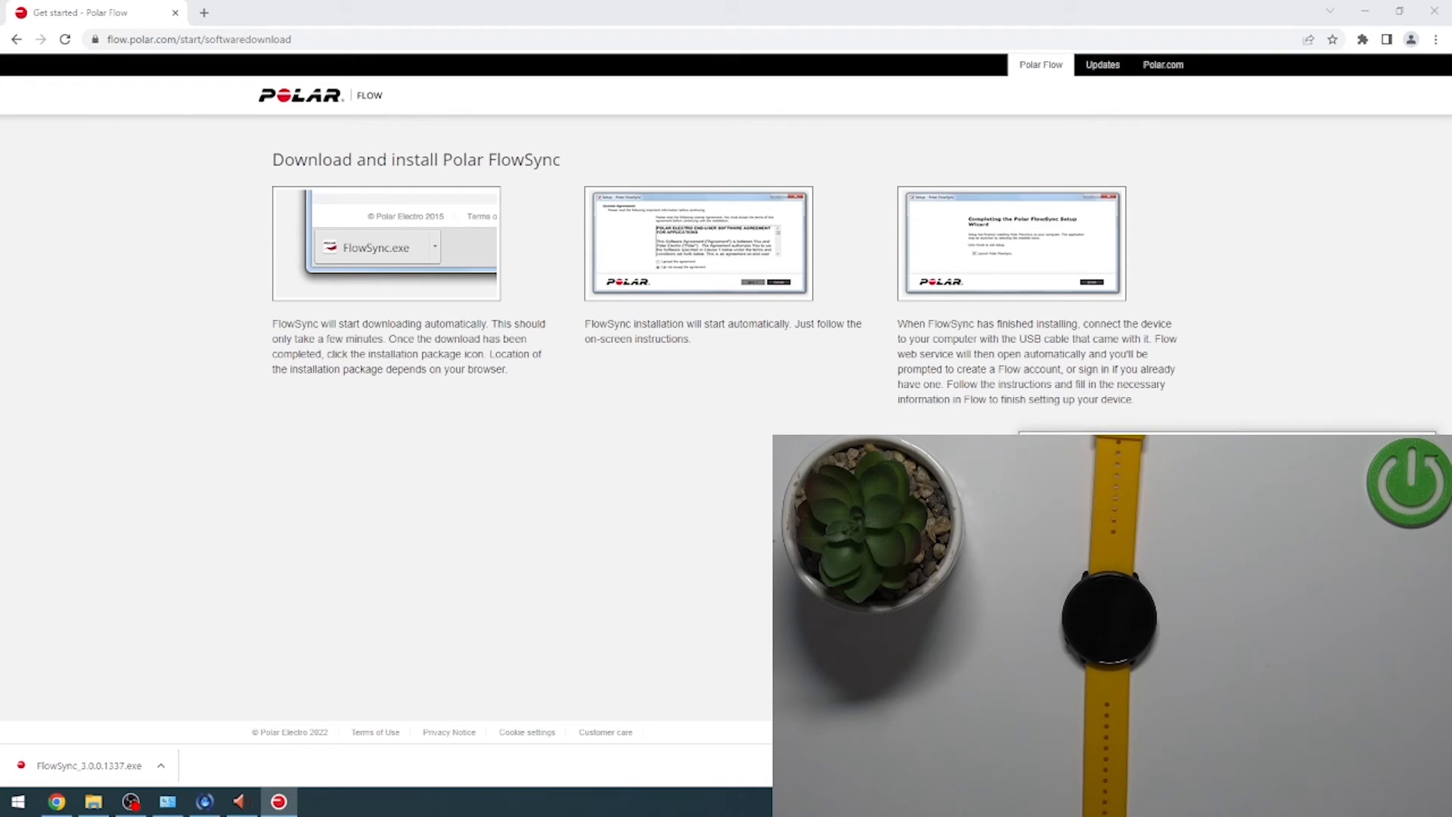
left_click_drag(681, 307, 252, 129)
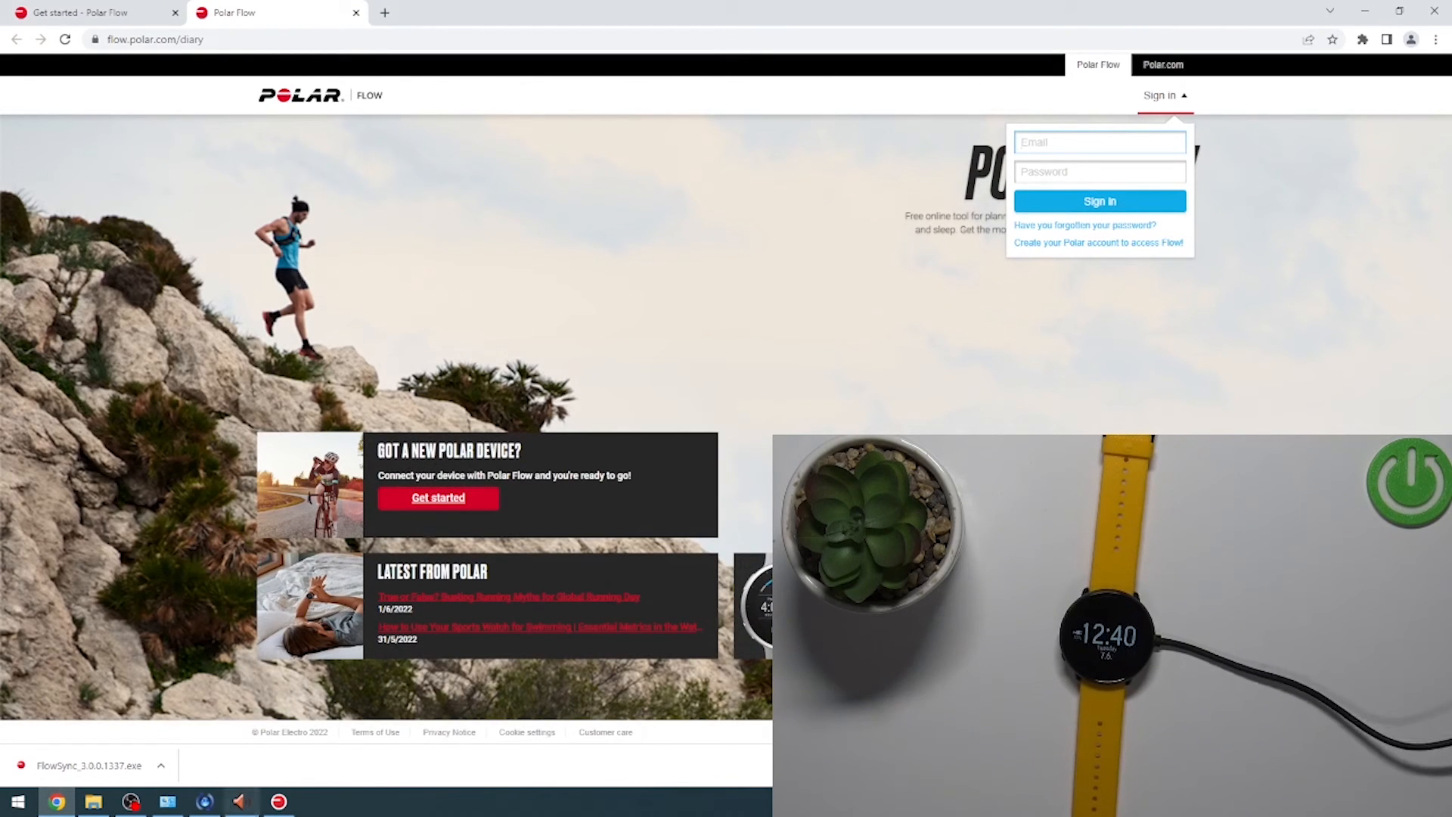
- Switch to Polar FlowSync, reset the connected Polar Ignite to factory defaults from its settings, and close the FlowSync window
left_click(293, 801)
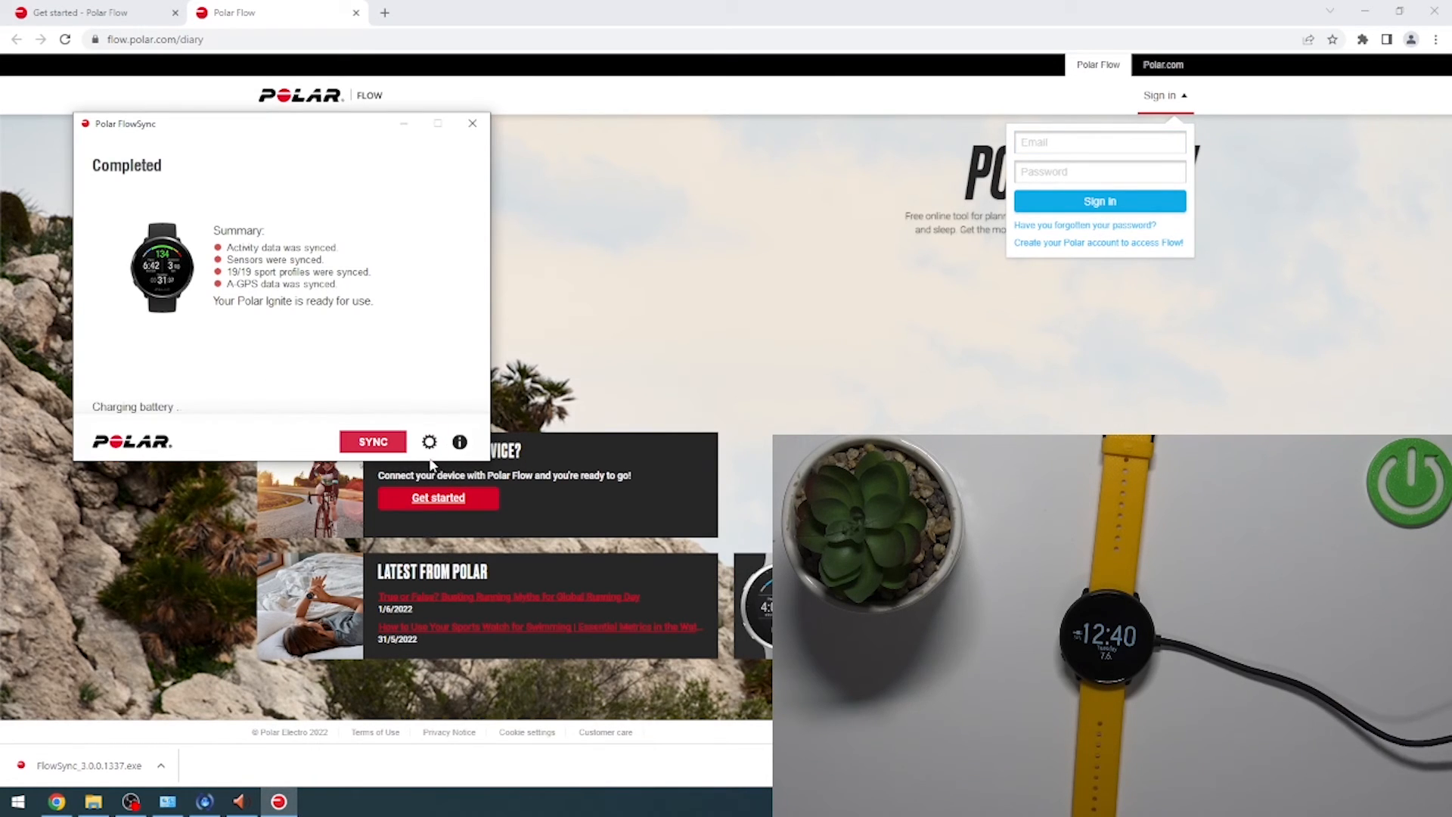
left_click(428, 442)
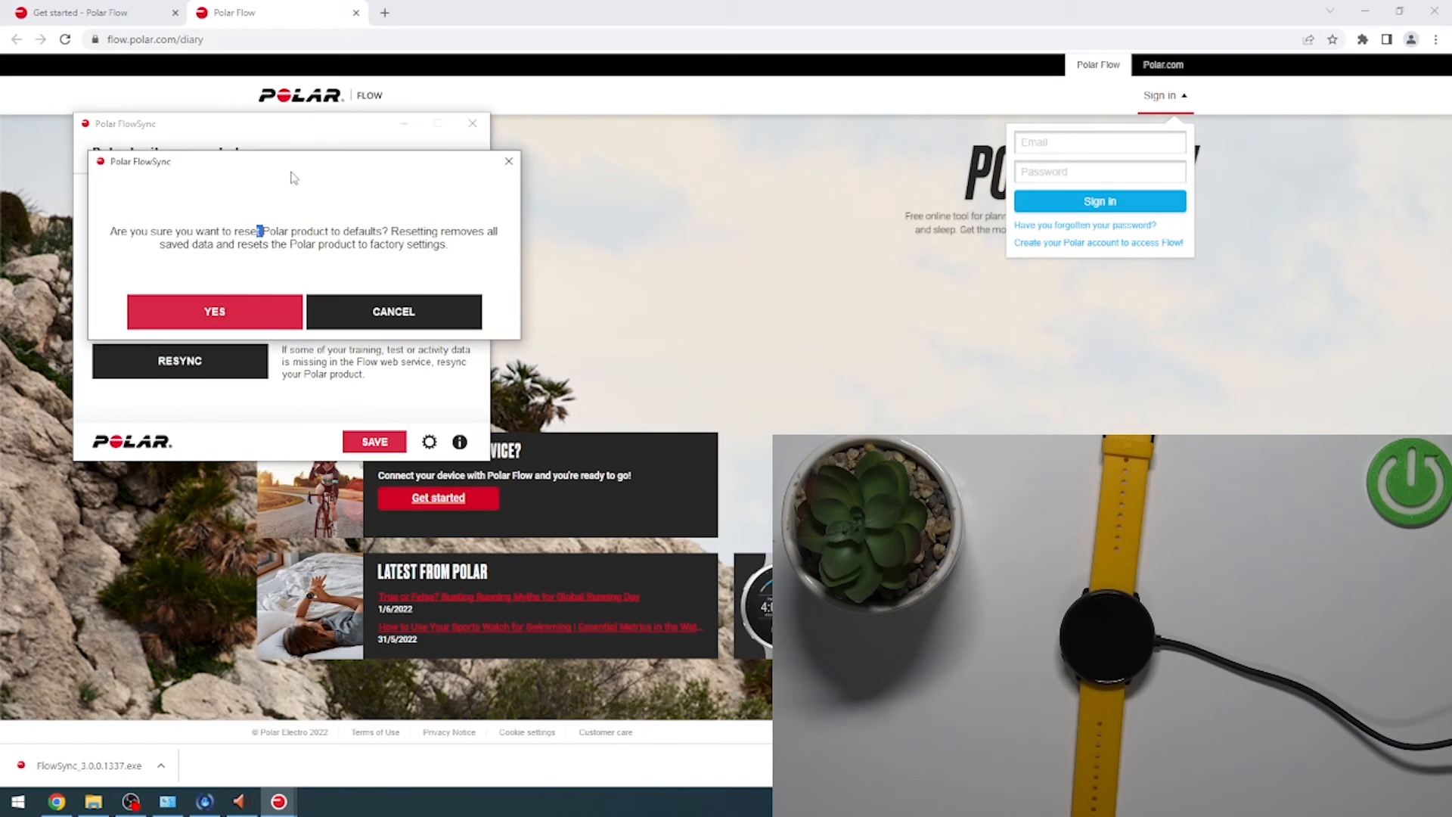
left_click_drag(298, 165, 267, 180)
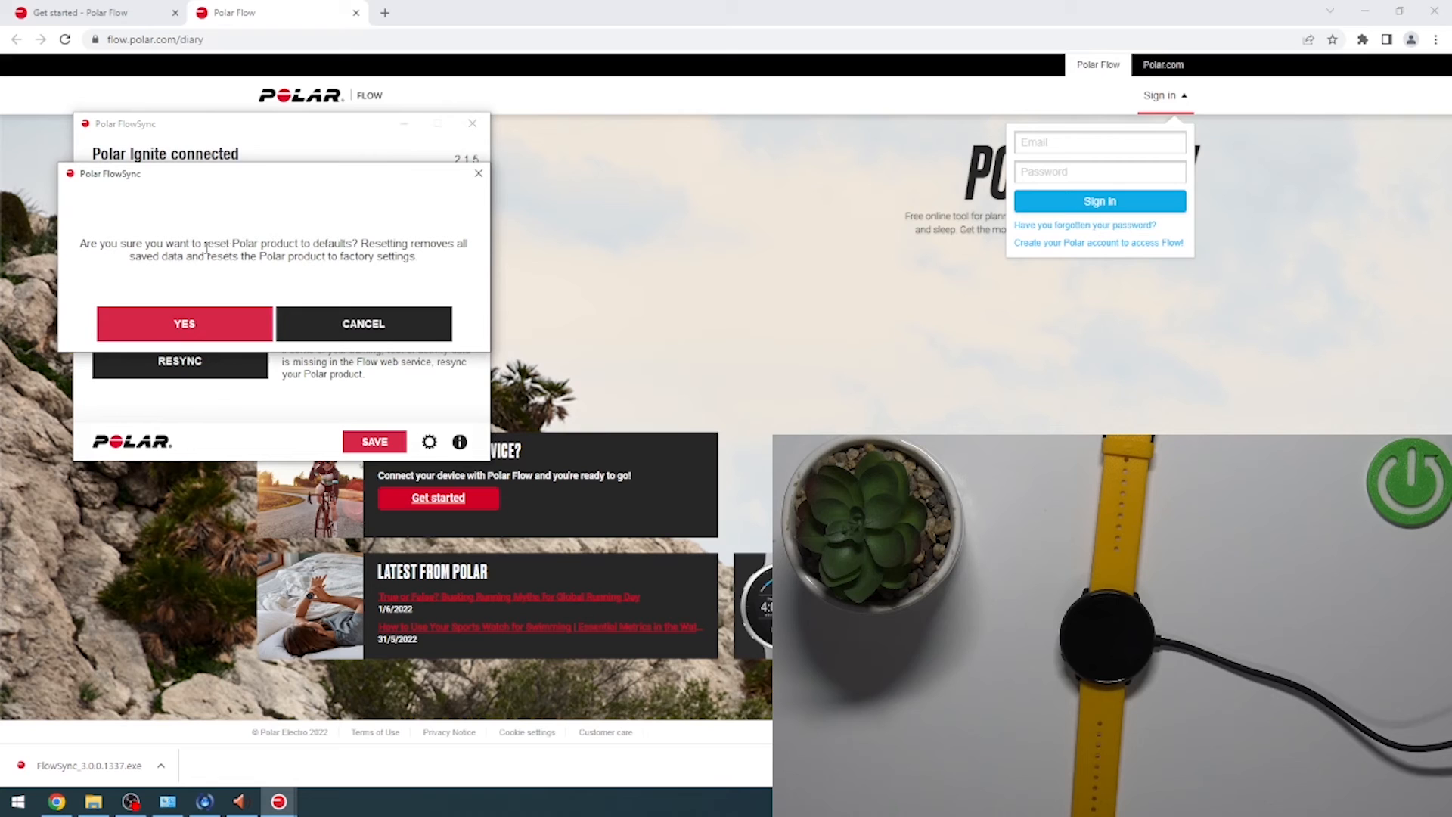
left_click(212, 331)
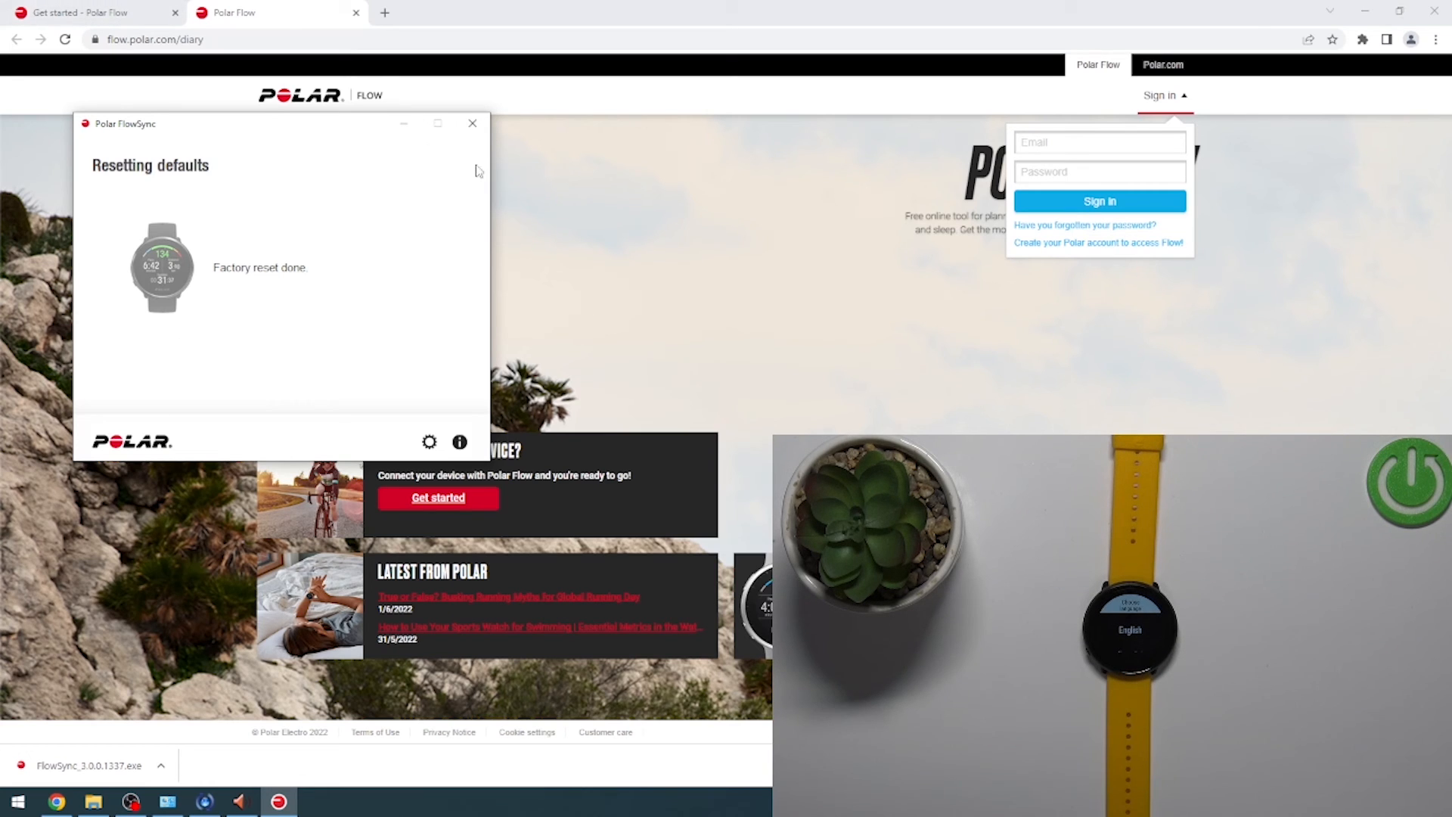
left_click(472, 123)
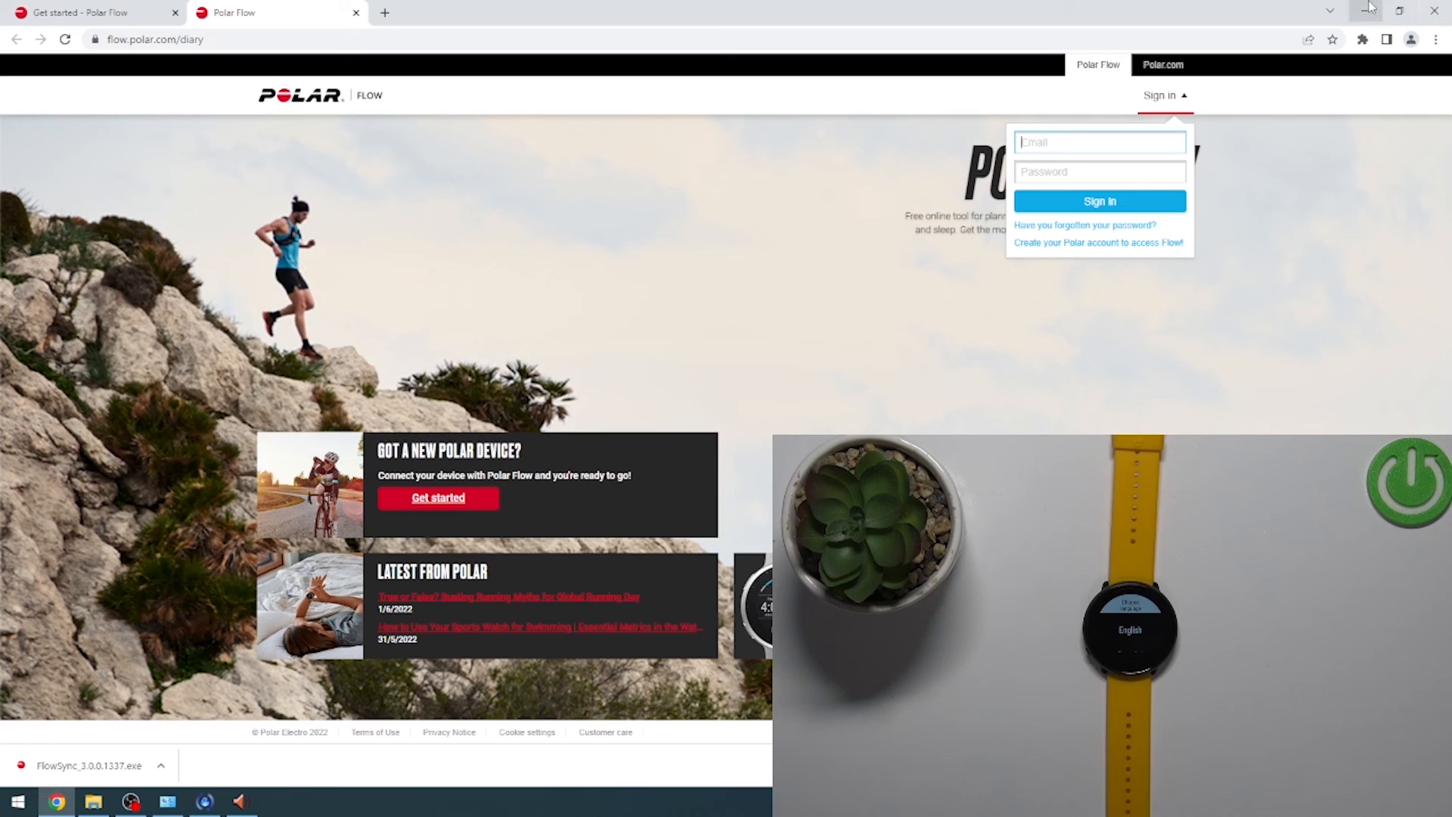